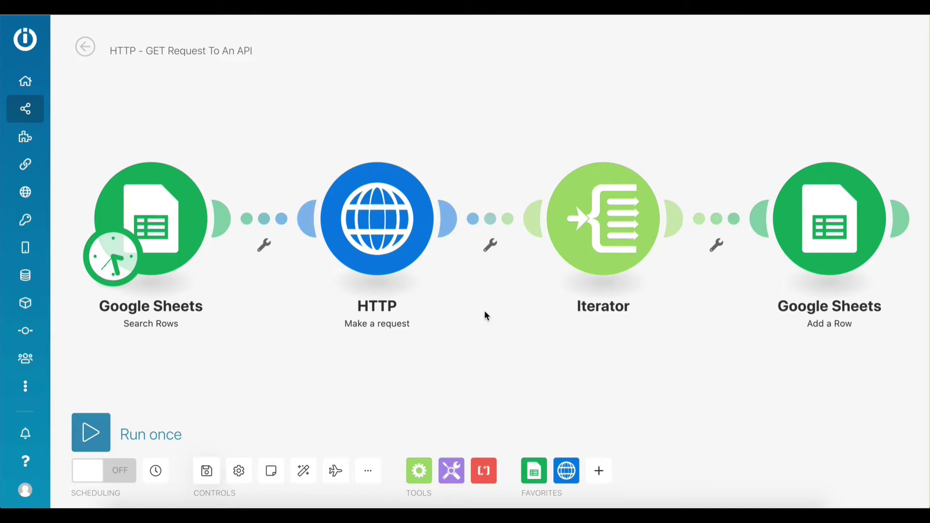
Show the News API 'Top business headlines in the US' example and highlight its country and category parameters
{"action": "key", "text": "ctrl+Left"}
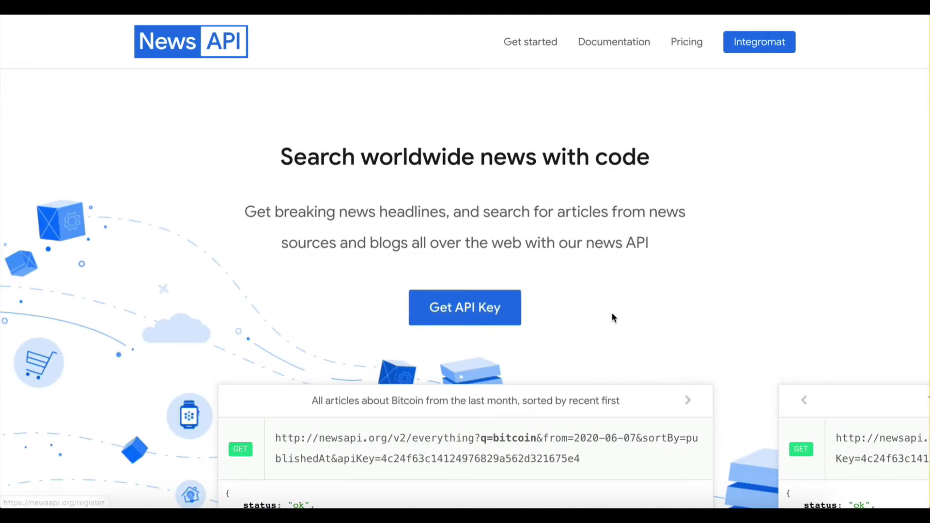
{"action": "scroll", "coordinate": [613, 314], "scroll_direction": "down", "scroll_amount": 5}
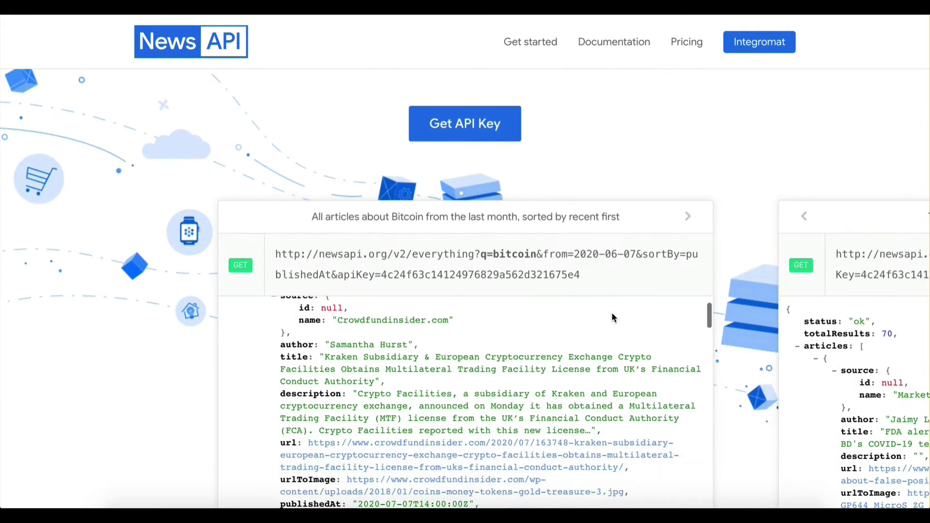
{"action": "scroll", "coordinate": [612, 315], "scroll_direction": "up", "scroll_amount": 2}
{"action": "scroll", "coordinate": [612, 315], "scroll_direction": "up", "scroll_amount": 3}
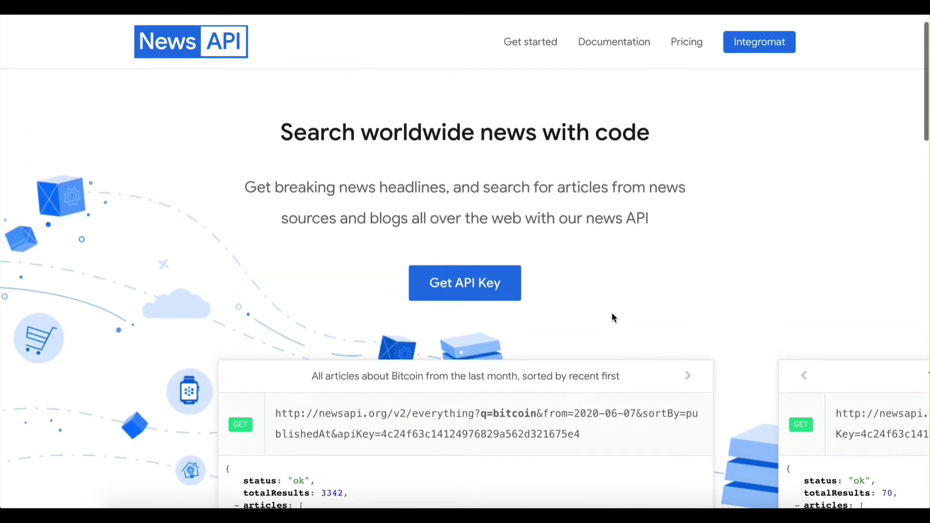
{"action": "scroll", "coordinate": [774, 297], "scroll_direction": "down", "scroll_amount": 3}
{"action": "key", "text": "ctrl+Right"}
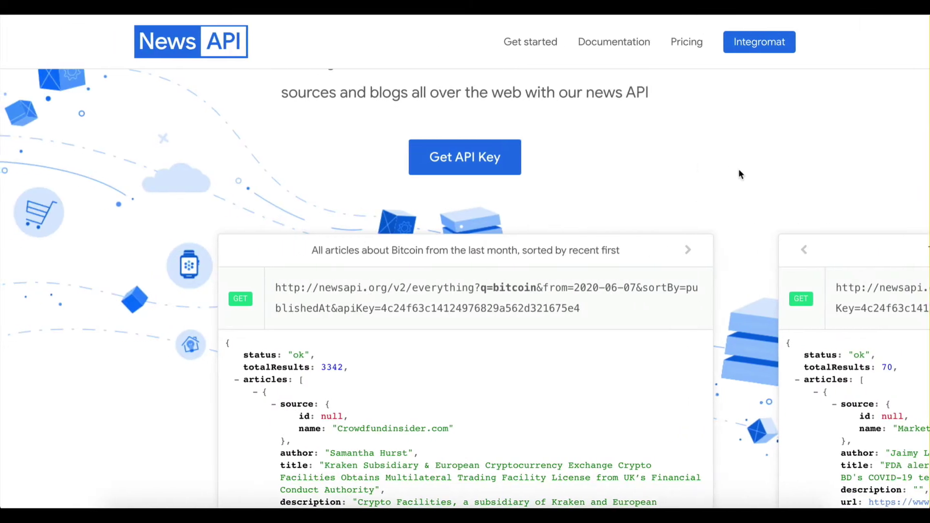
{"action": "scroll", "coordinate": [740, 173], "scroll_direction": "down", "scroll_amount": 3}
{"action": "left_click", "coordinate": [688, 92]}
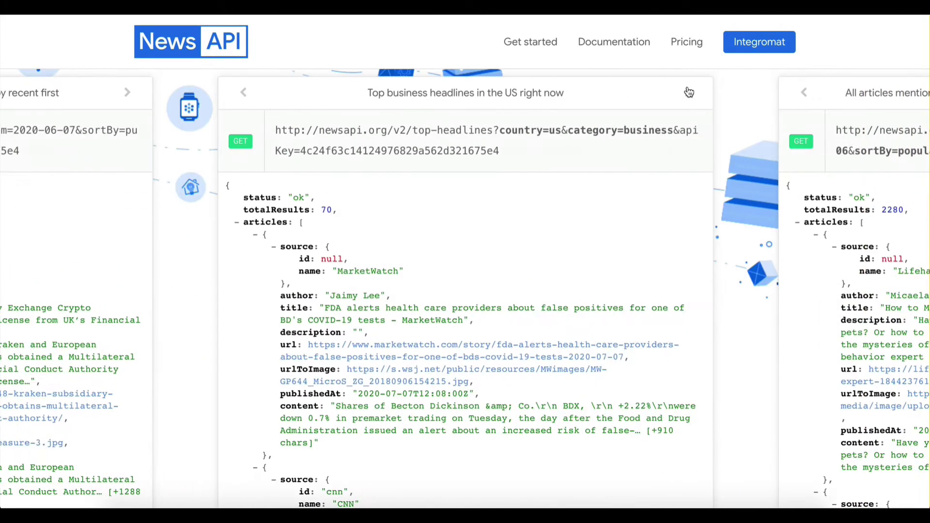
{"action": "left_click", "coordinate": [689, 92]}
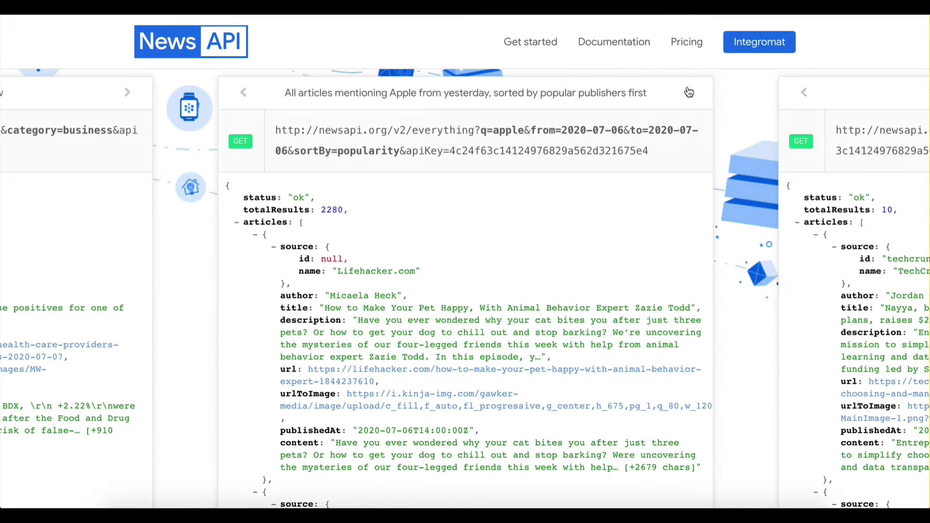
{"action": "left_click", "coordinate": [244, 93]}
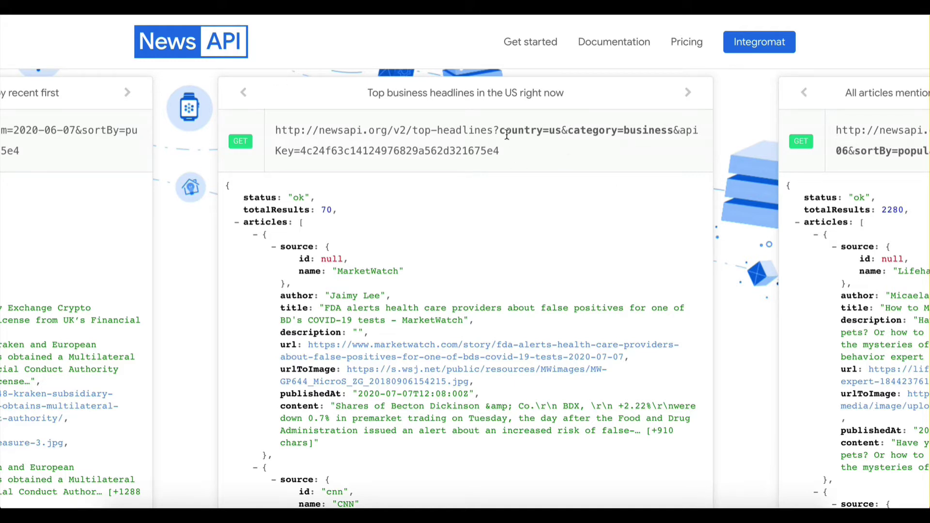
{"action": "left_click_drag", "start_coordinate": [499, 130], "coordinate": [673, 130]}
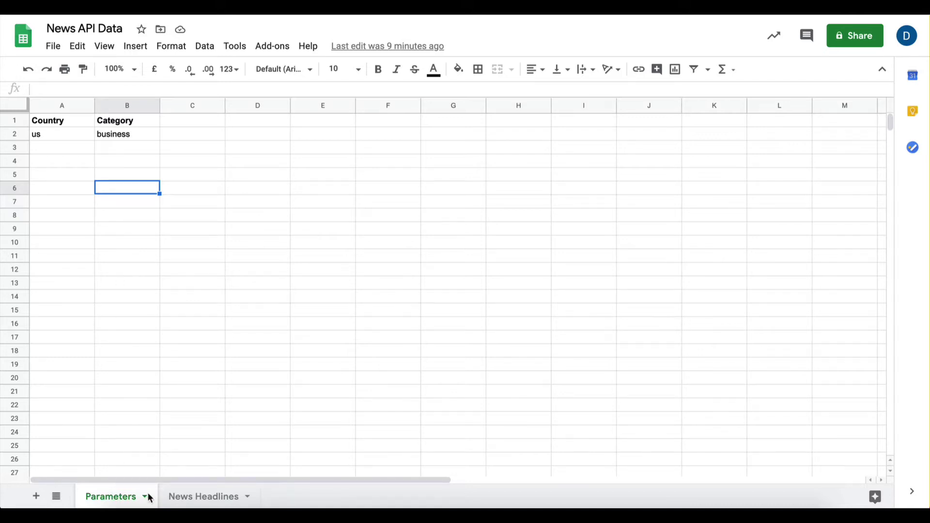
{"action": "left_click", "coordinate": [188, 497]}
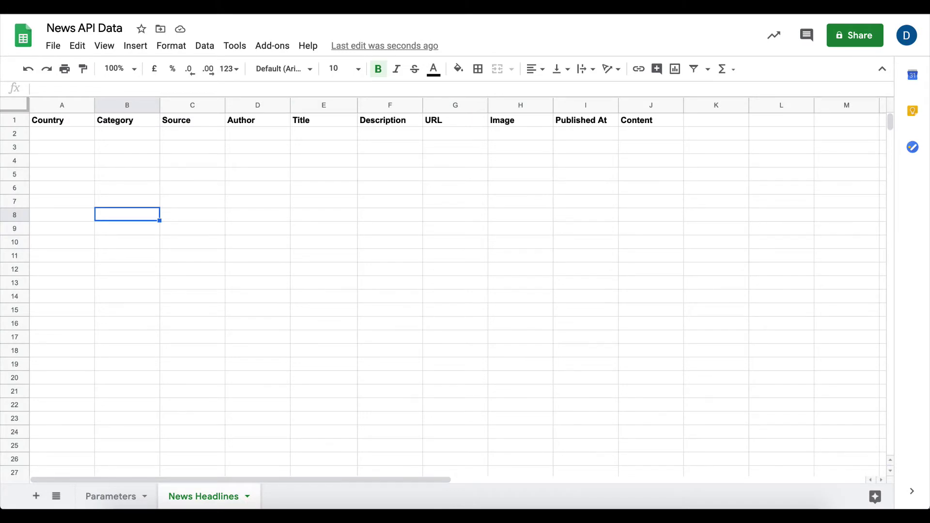
{"action": "left_click", "coordinate": [113, 497]}
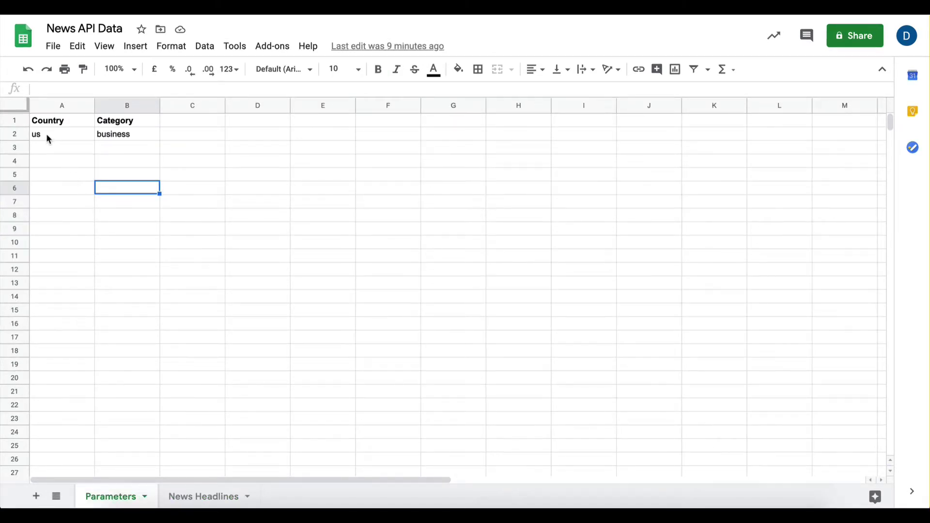
{"action": "left_click_drag", "start_coordinate": [47, 137], "coordinate": [126, 139]}
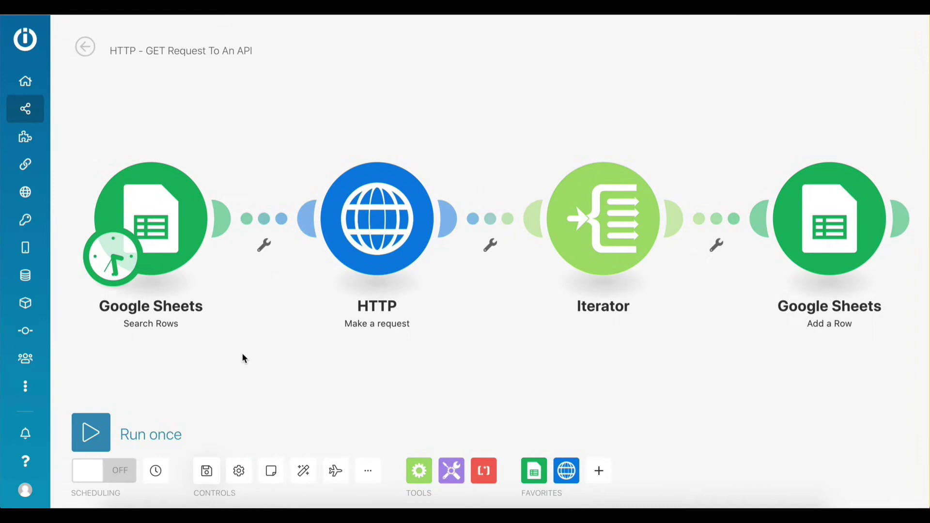
{"action": "left_click", "coordinate": [155, 228]}
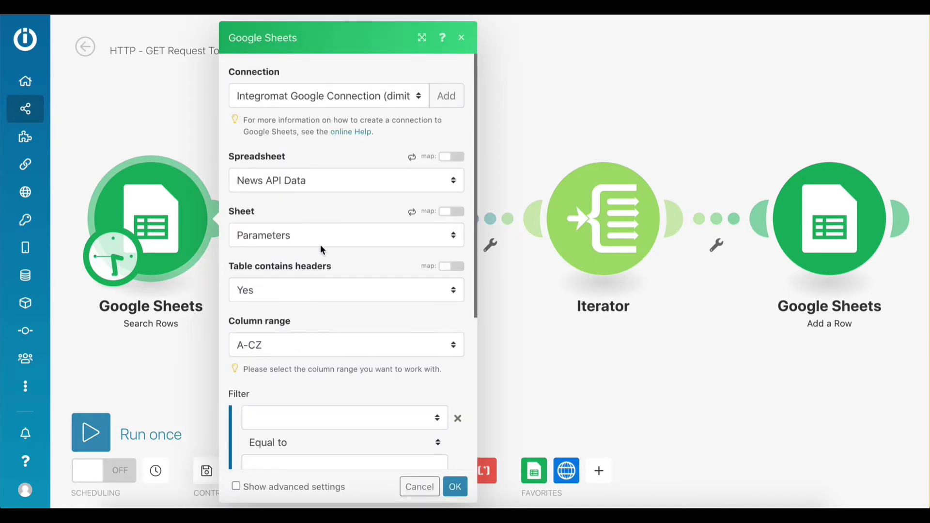
{"action": "scroll", "coordinate": [321, 251], "scroll_direction": "down", "scroll_amount": 2}
{"action": "scroll", "coordinate": [323, 250], "scroll_direction": "down", "scroll_amount": 4}
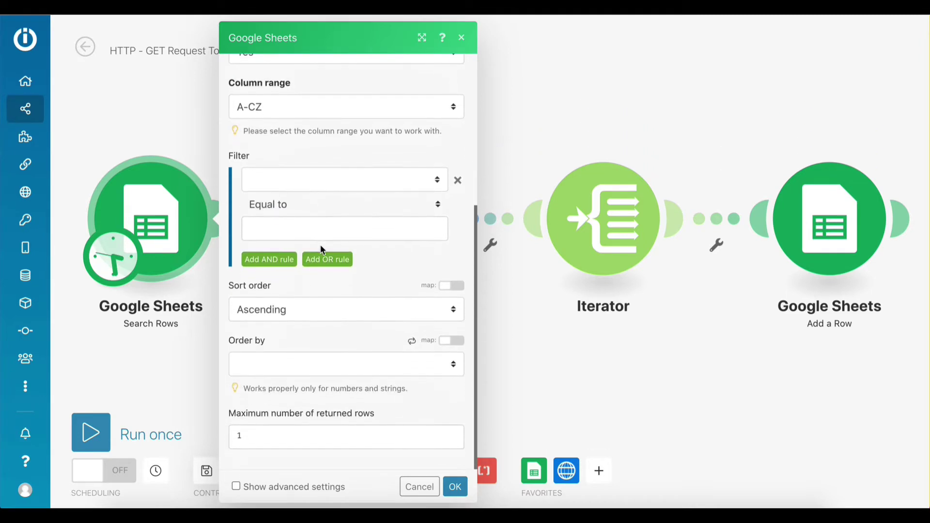
{"action": "scroll", "coordinate": [323, 250], "scroll_direction": "up", "scroll_amount": 2}
{"action": "scroll", "coordinate": [322, 249], "scroll_direction": "up", "scroll_amount": 5}
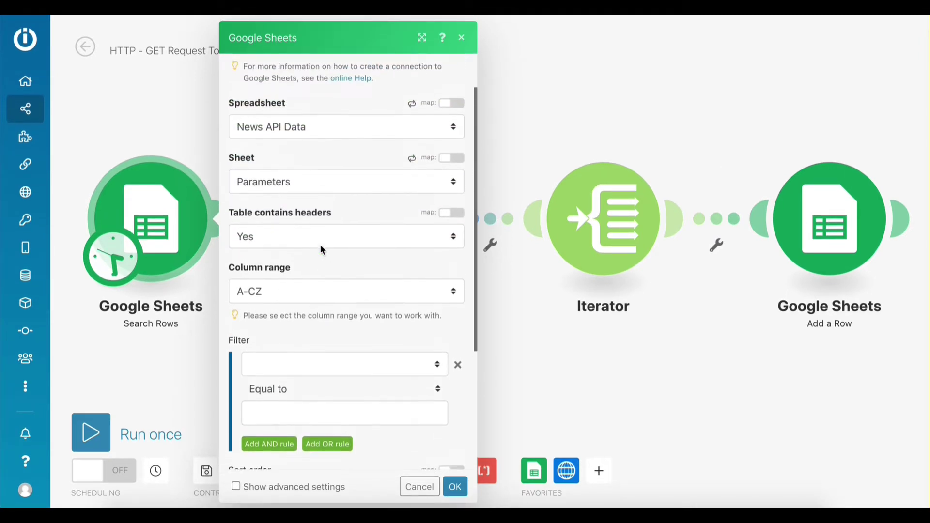
{"action": "left_click", "coordinate": [457, 488]}
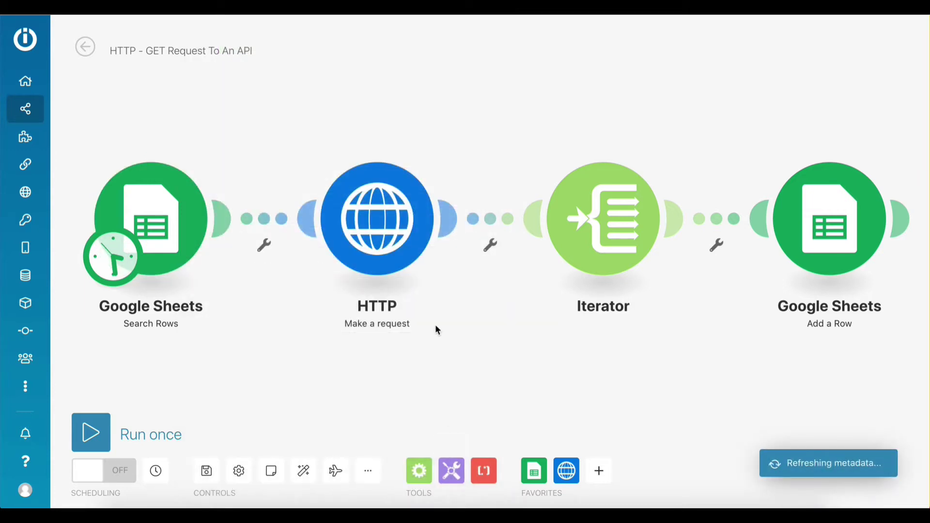
Open the HTTP module and select the entire News API top-headlines example URL
{"action": "left_click", "coordinate": [369, 236]}
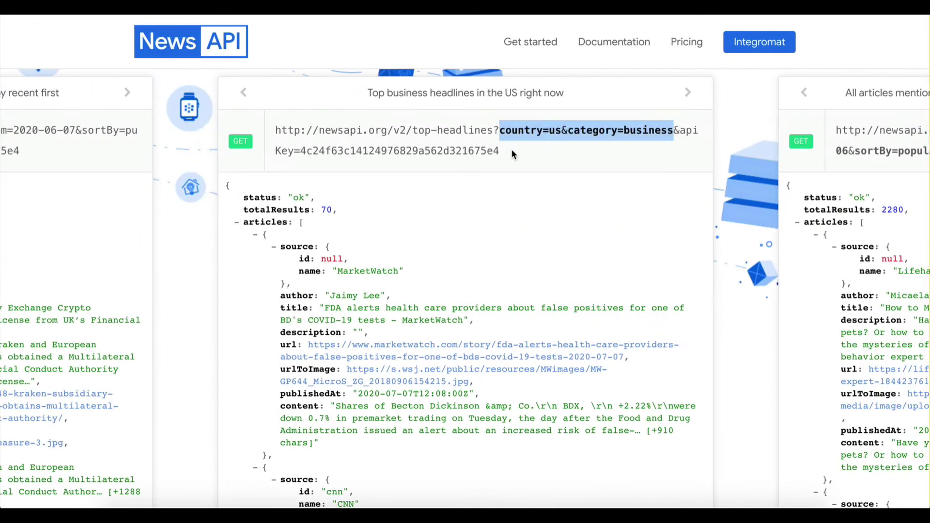
{"action": "left_click_drag", "start_coordinate": [512, 154], "coordinate": [276, 132]}
{"action": "key", "text": "ctrl+c"}
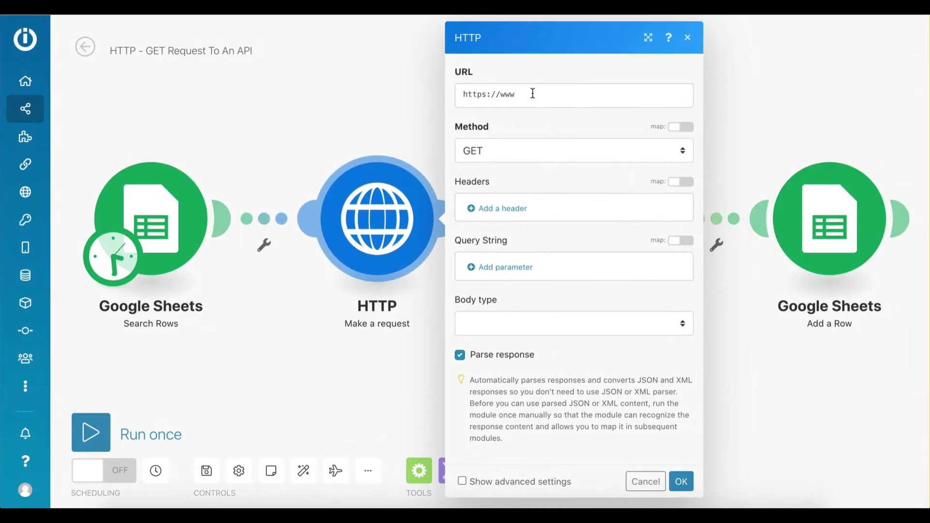
Paste the News API URL into the HTTP module, replacing country 'us' with Country (A)
{"action": "triple_click", "coordinate": [533, 93]}
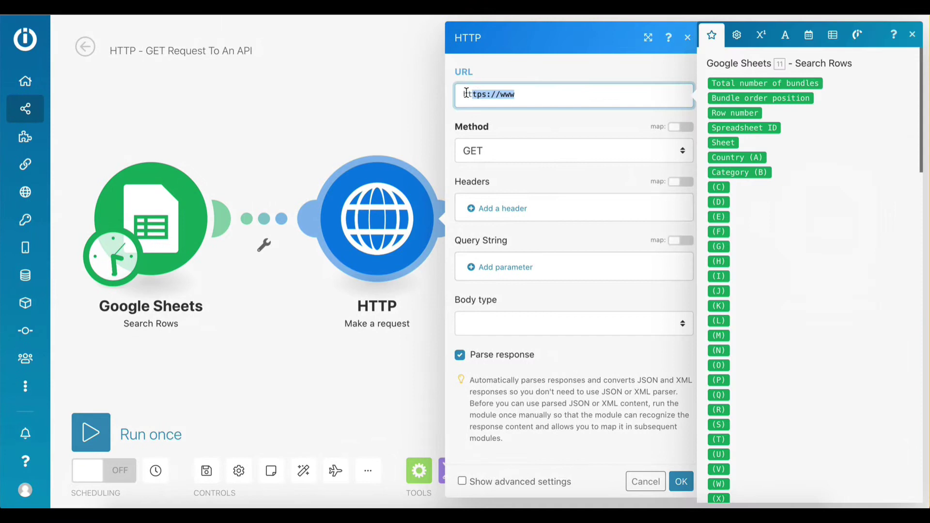
{"action": "key", "text": "ctrl+v"}
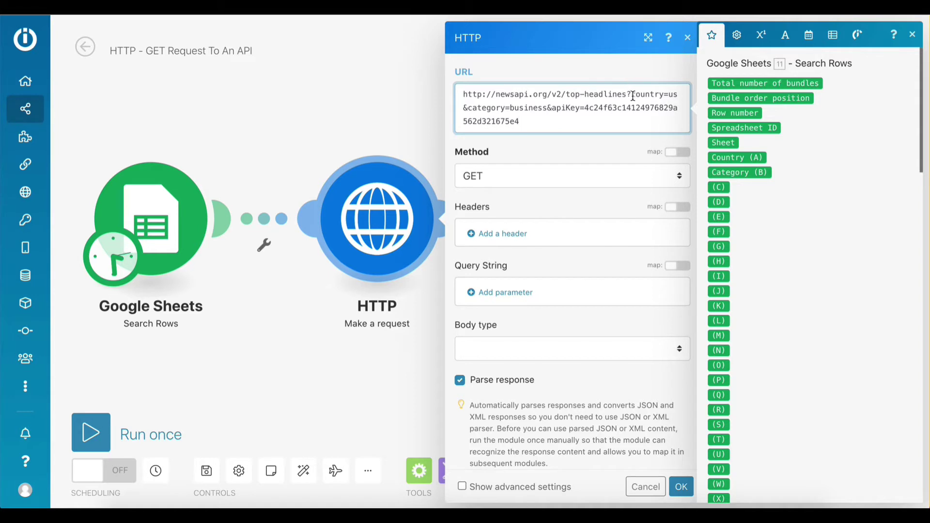
{"action": "left_click_drag", "start_coordinate": [633, 96], "coordinate": [549, 110]}
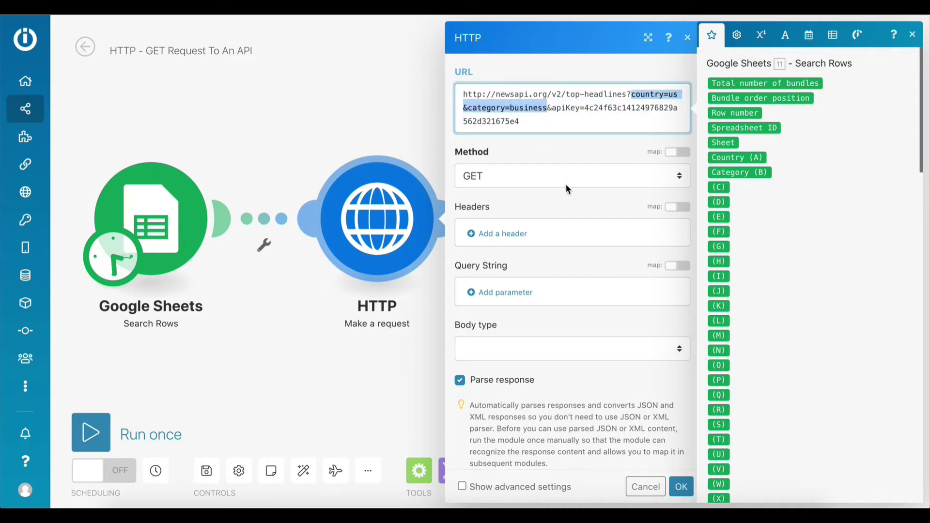
{"action": "double_click", "coordinate": [676, 96]}
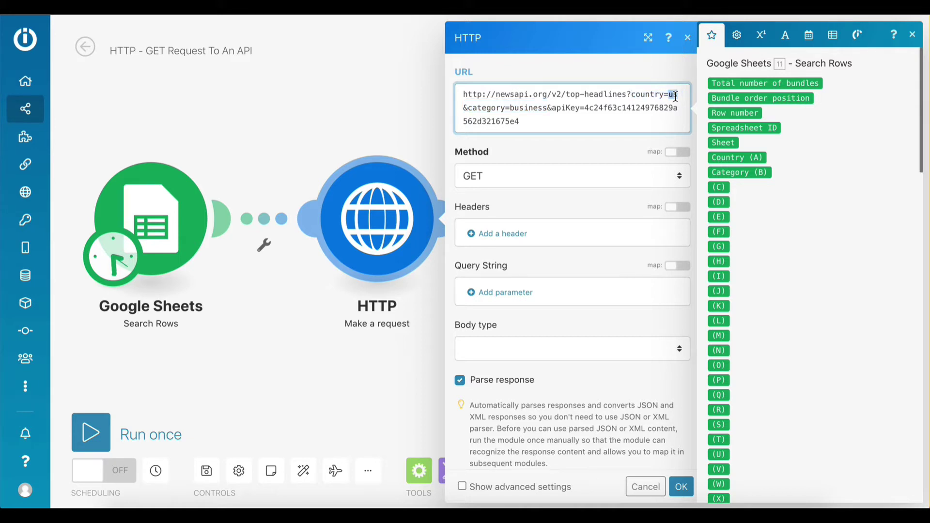
{"action": "key", "text": "BackSpace"}
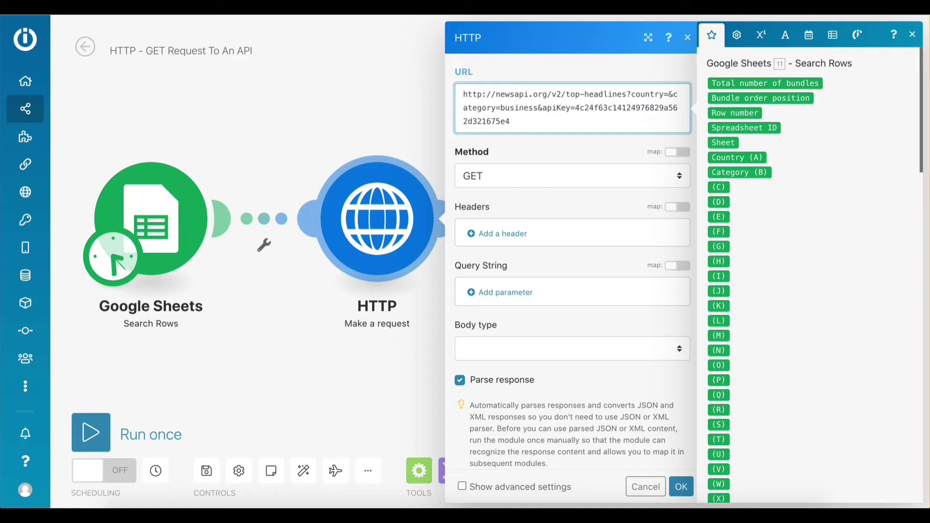
{"action": "left_click", "coordinate": [724, 158]}
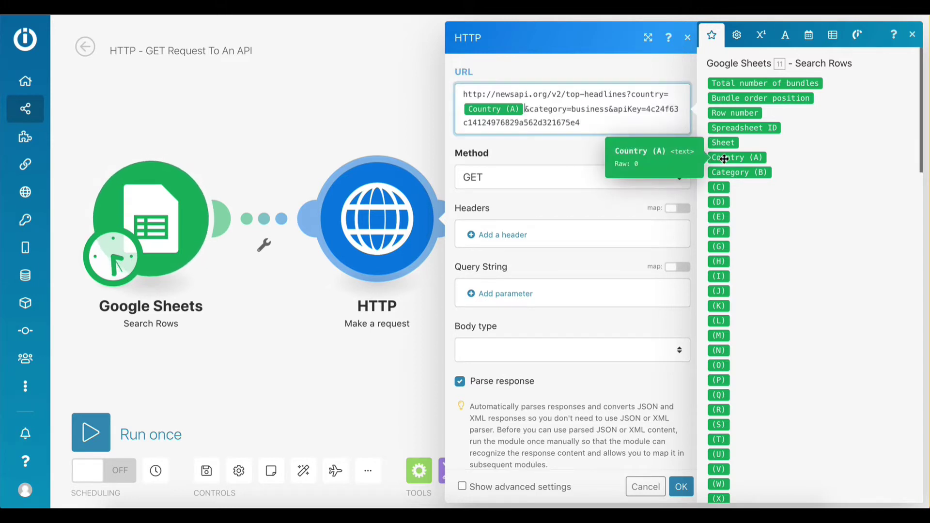
Replace category 'business' with the sheet's Category (B) and select the apiKey portion
{"action": "double_click", "coordinate": [587, 110]}
{"action": "key", "text": "BackSpace"}
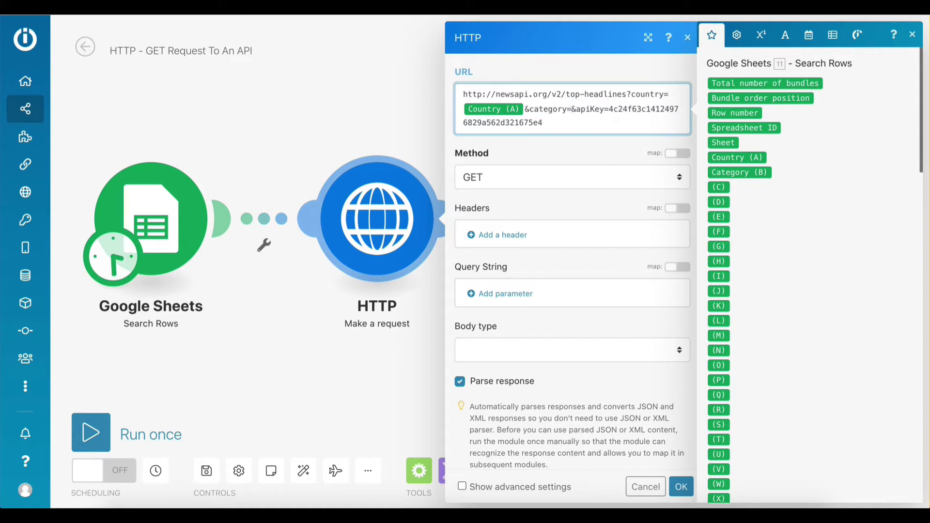
{"action": "left_click_drag", "start_coordinate": [723, 171], "coordinate": [630, 116]}
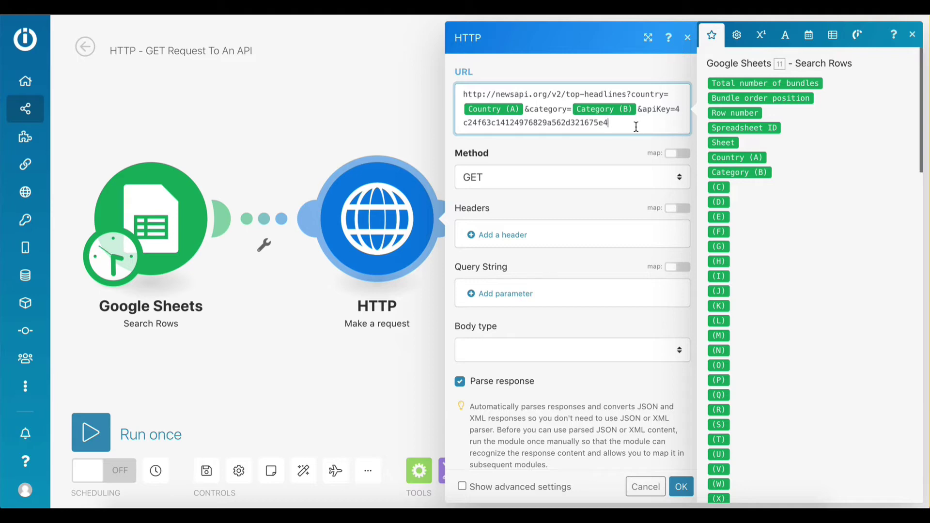
{"action": "left_click_drag", "start_coordinate": [636, 126], "coordinate": [643, 110]}
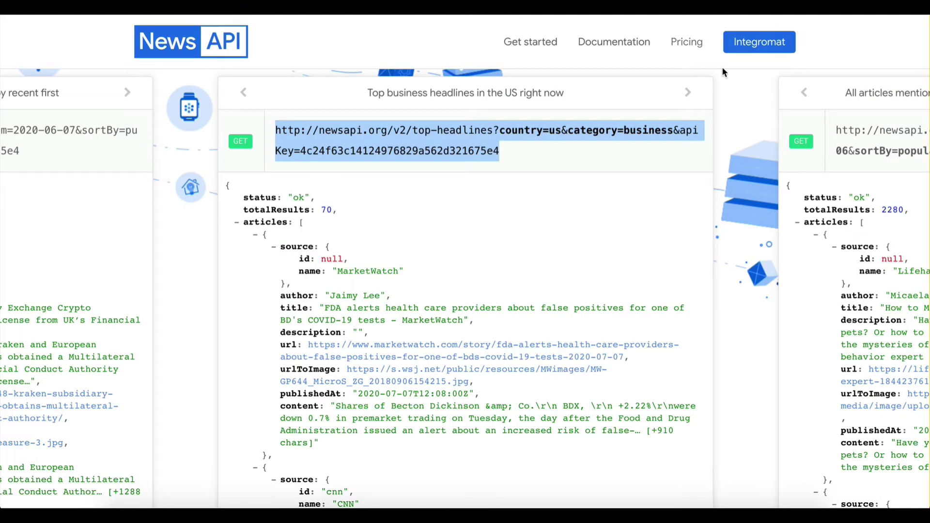
{"action": "scroll", "coordinate": [636, 233], "scroll_direction": "up", "scroll_amount": 5}
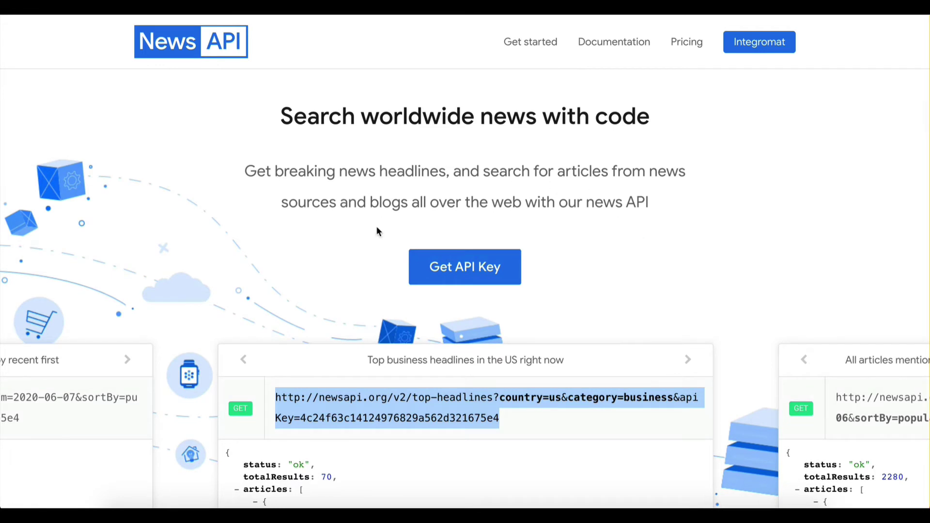
{"action": "scroll", "coordinate": [523, 296], "scroll_direction": "down", "scroll_amount": 2}
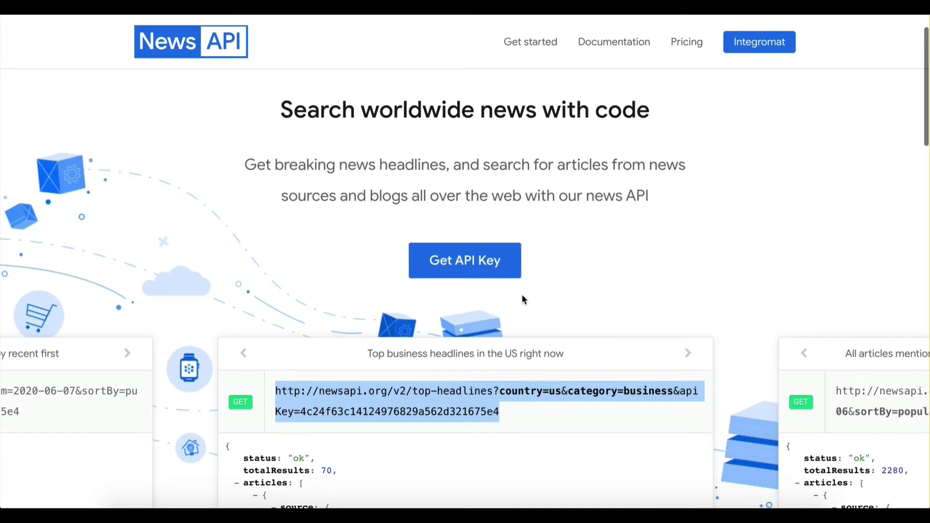
{"action": "left_click_drag", "start_coordinate": [520, 327], "coordinate": [300, 330]}
{"action": "left_click", "coordinate": [610, 330]}
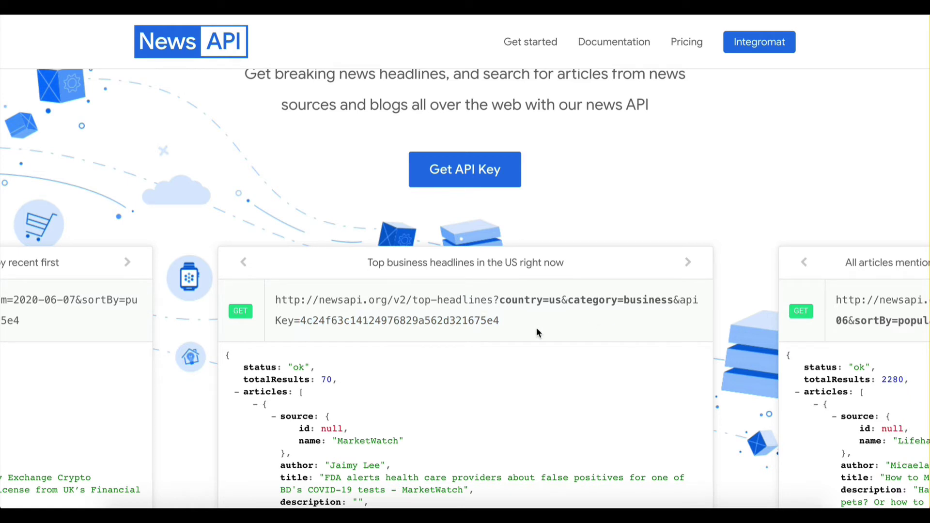
{"action": "left_click_drag", "start_coordinate": [508, 322], "coordinate": [679, 300]}
{"action": "left_click", "coordinate": [669, 338]}
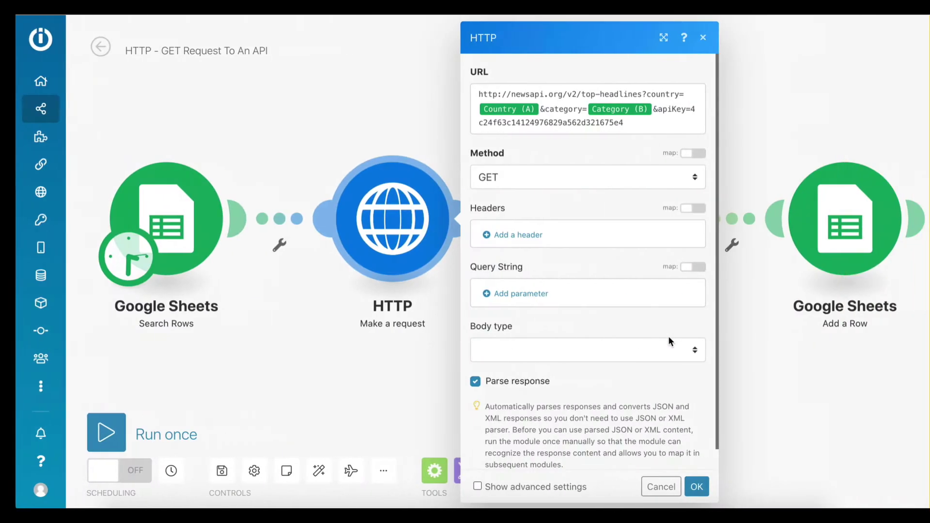
{"action": "left_click", "coordinate": [544, 175]}
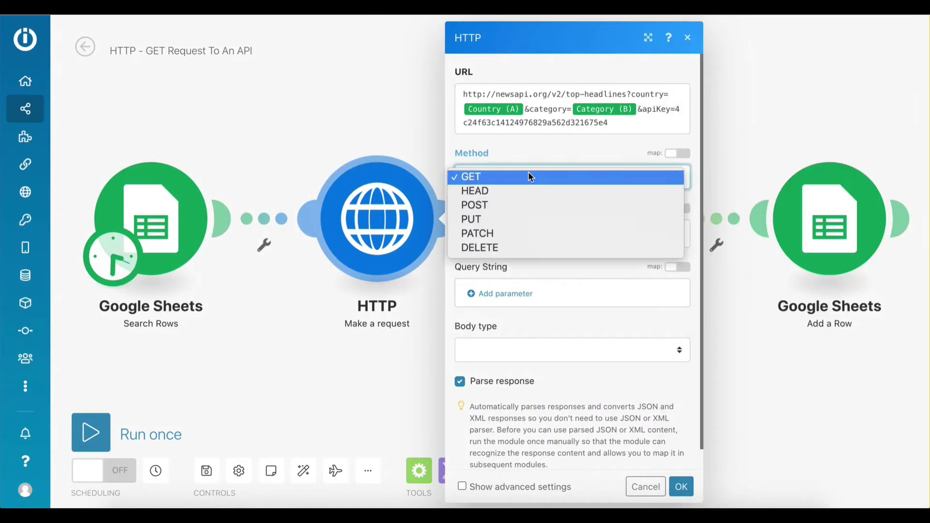
{"action": "left_click", "coordinate": [534, 176]}
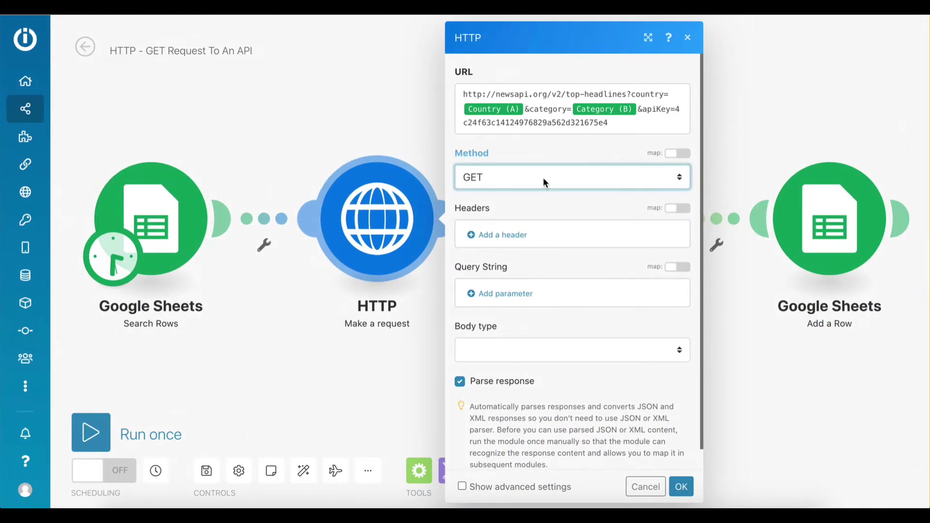
{"action": "left_click", "coordinate": [545, 183]}
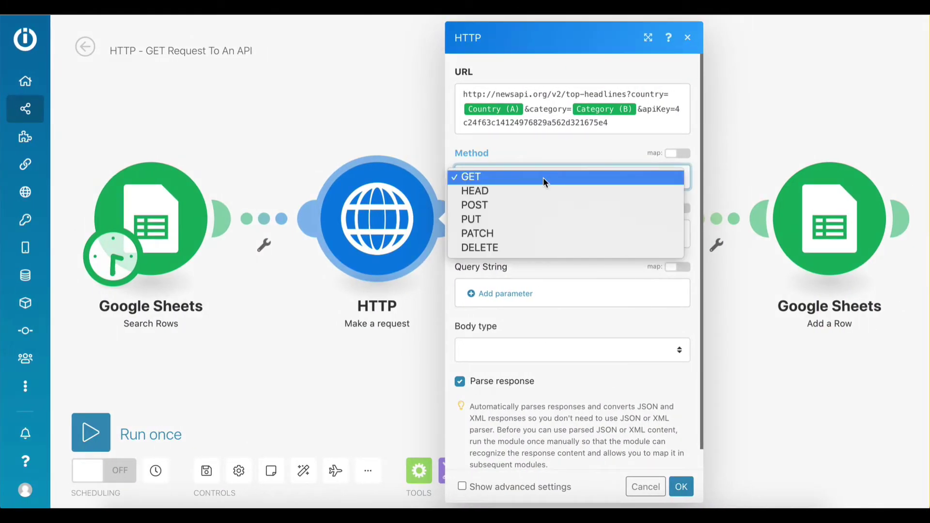
{"action": "left_click", "coordinate": [494, 179]}
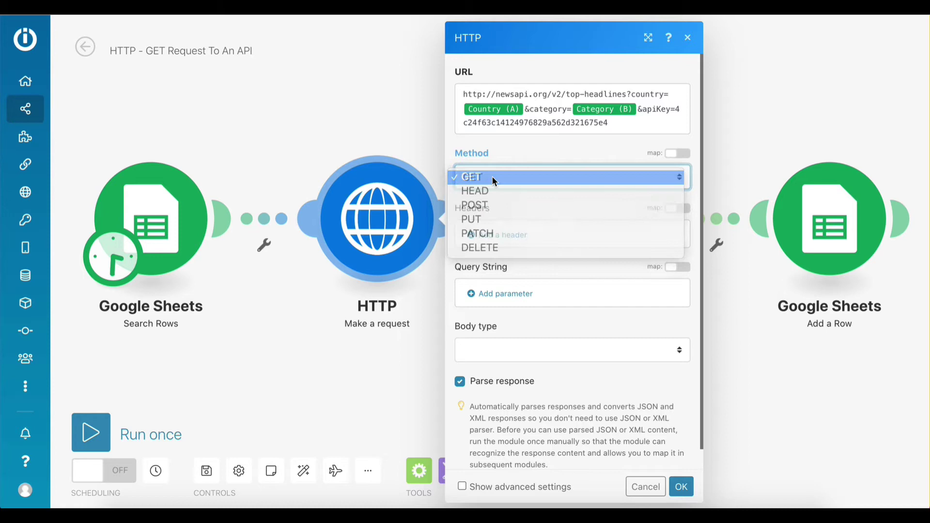
{"action": "left_click", "coordinate": [530, 152]}
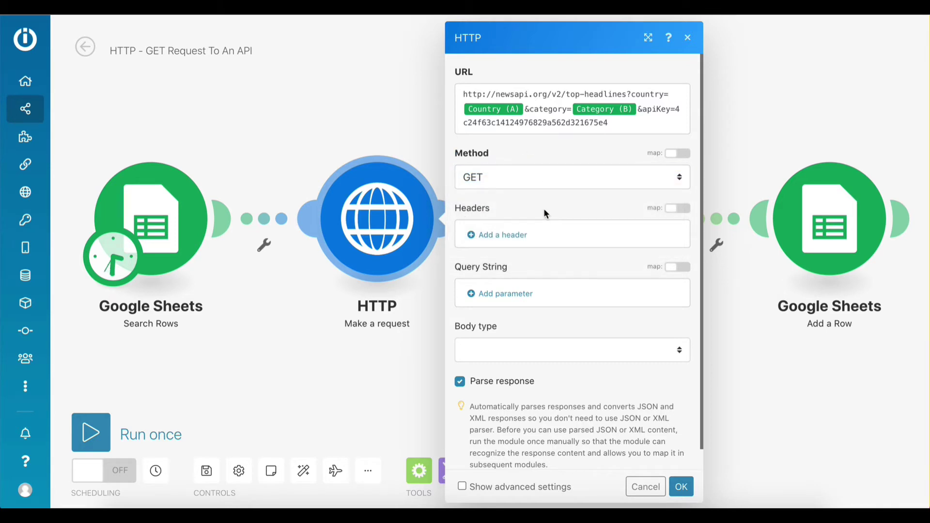
Delete the country, category and apiKey query from the HTTP URL, leaving the bare top-headlines endpoint
{"action": "left_click", "coordinate": [534, 302]}
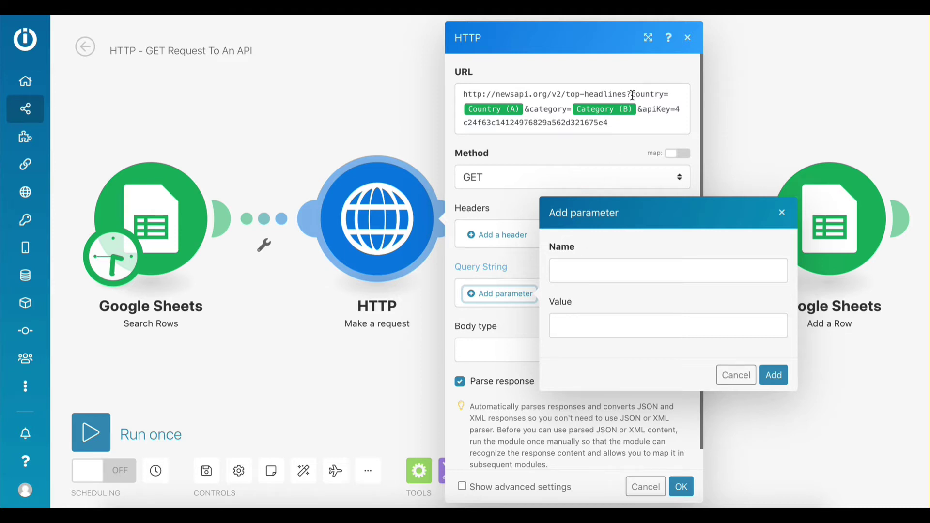
{"action": "left_click_drag", "start_coordinate": [632, 95], "coordinate": [671, 104]}
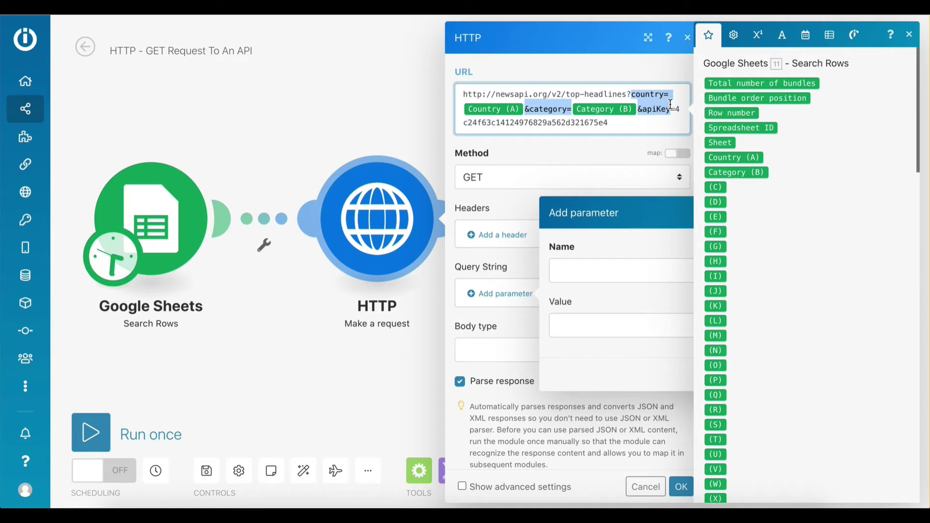
{"action": "left_click", "coordinate": [660, 120]}
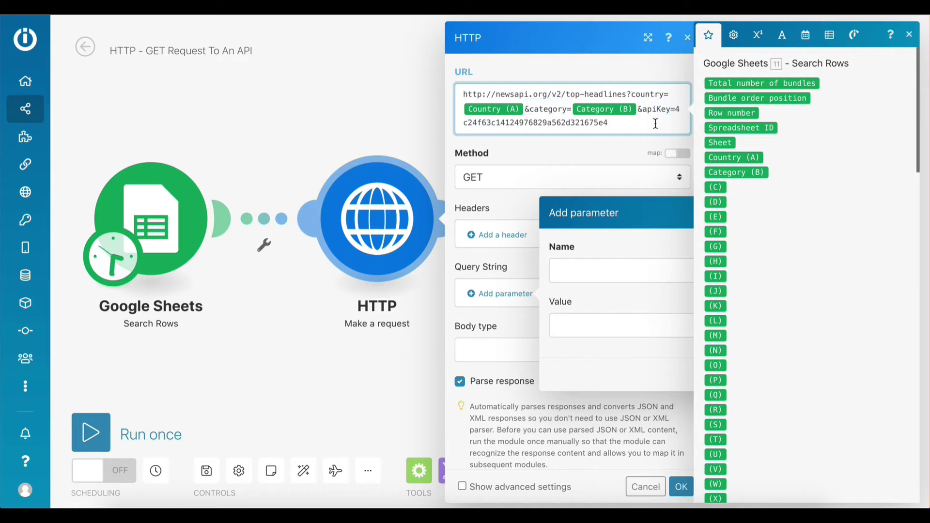
{"action": "left_click_drag", "start_coordinate": [656, 124], "coordinate": [634, 95]}
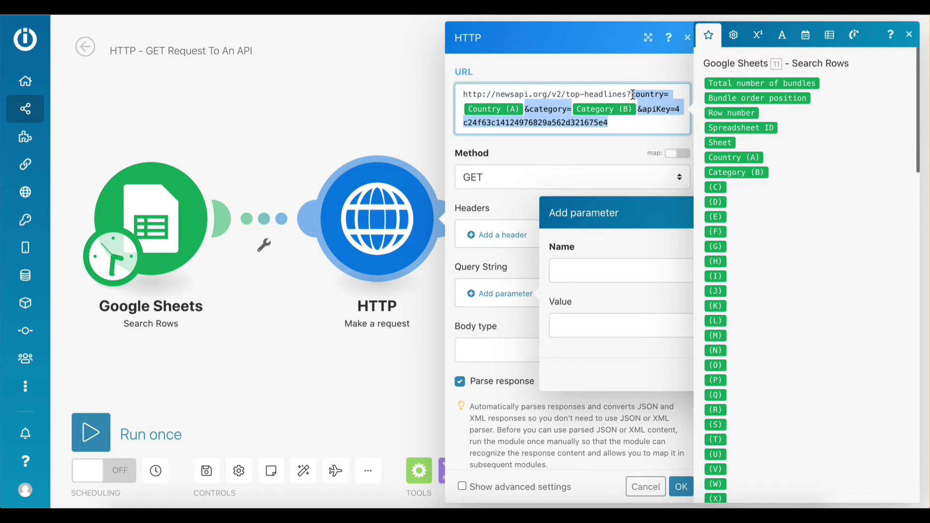
{"action": "key", "text": "BackSpace"}
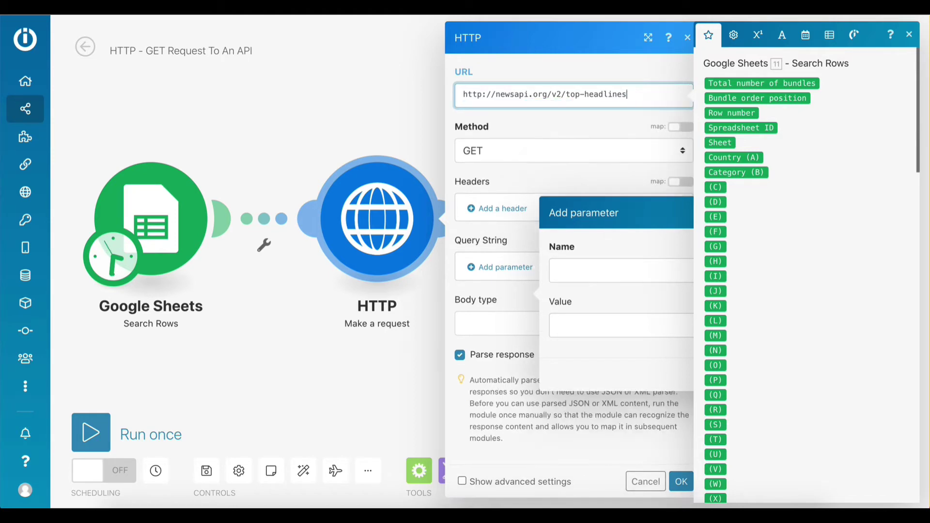
Add query parameters country mapped to Country (A) and category mapped to Category (B)
{"action": "left_click", "coordinate": [606, 266]}
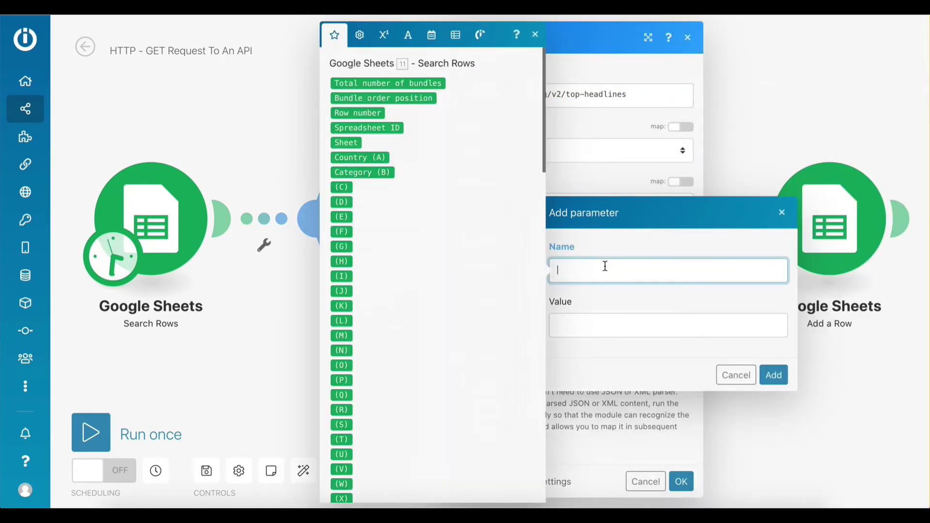
{"action": "type", "text": "country"}
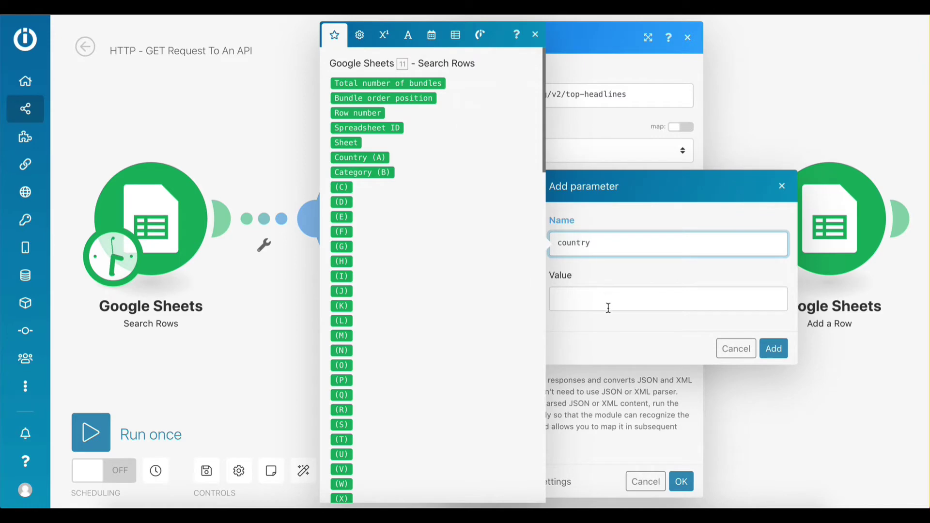
{"action": "left_click", "coordinate": [608, 308]}
{"action": "left_click", "coordinate": [358, 158]}
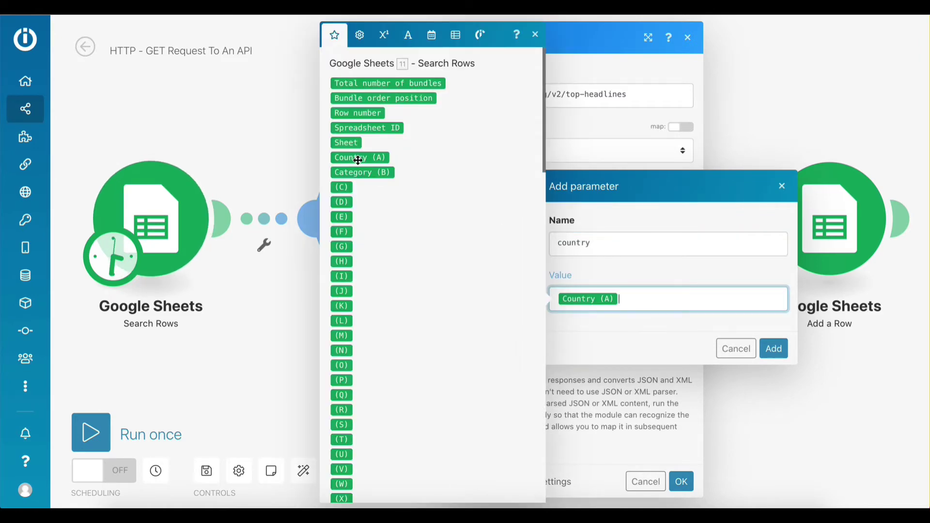
{"action": "left_click", "coordinate": [774, 349]}
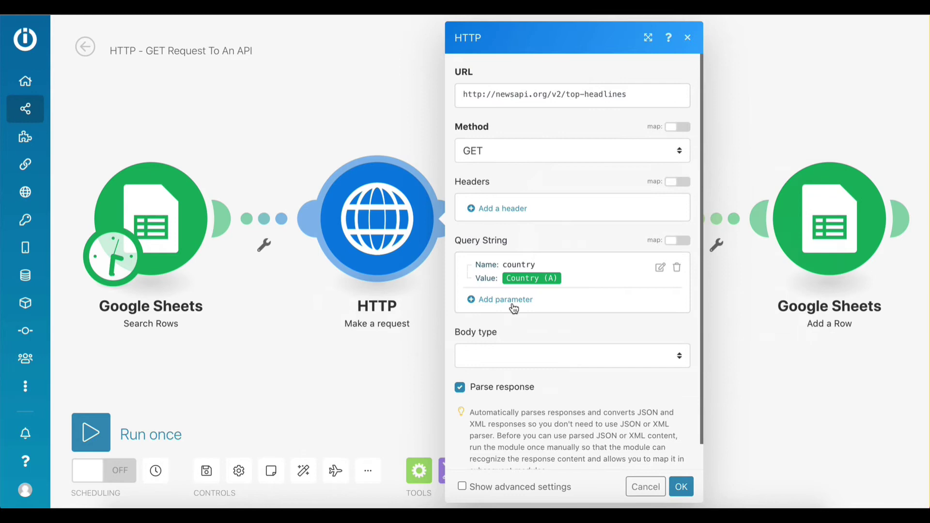
{"action": "left_click", "coordinate": [515, 301]}
{"action": "left_click", "coordinate": [572, 279]}
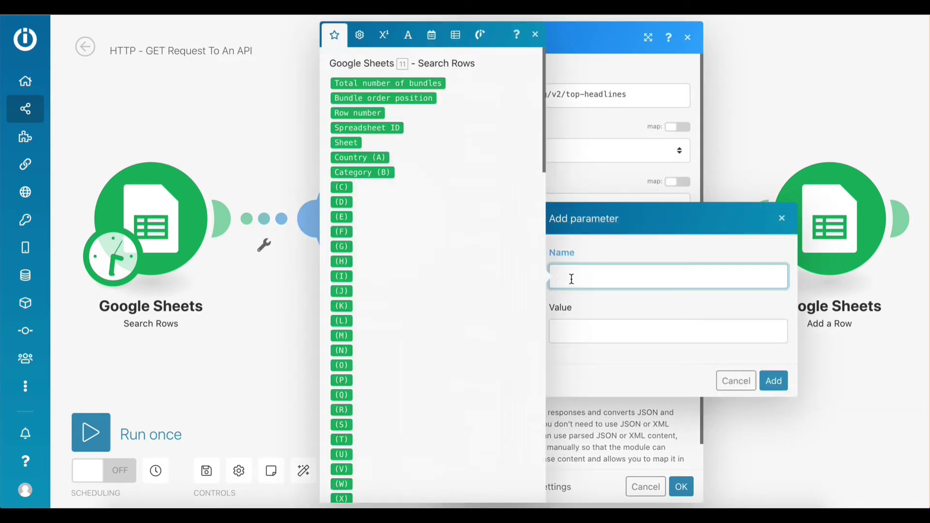
{"action": "type", "text": "category"}
{"action": "left_click", "coordinate": [572, 334]}
{"action": "left_click", "coordinate": [363, 173]}
{"action": "left_click", "coordinate": [774, 381]}
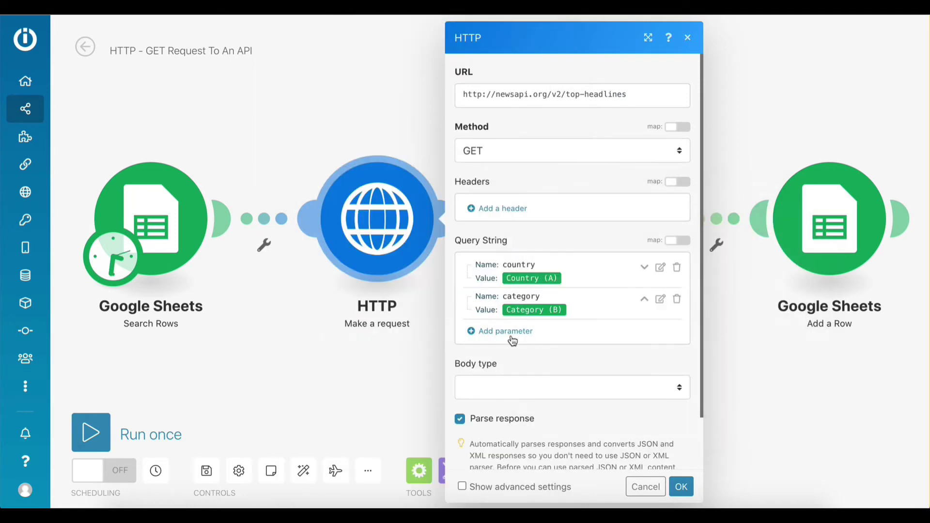
Add an apiKey query parameter holding the News API key copied from the example URL
{"action": "left_click", "coordinate": [512, 338]}
{"action": "type", "text": "apikey"}
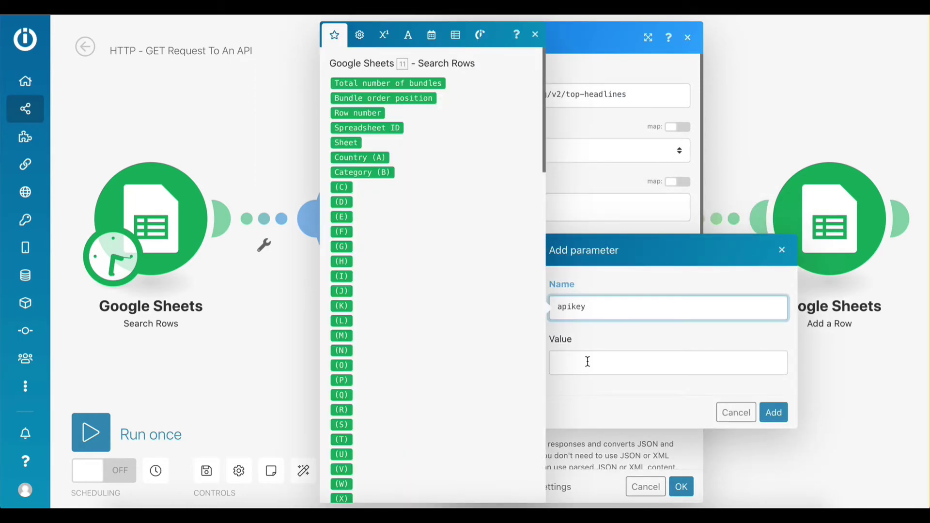
{"action": "key", "text": "ctrl+Left"}
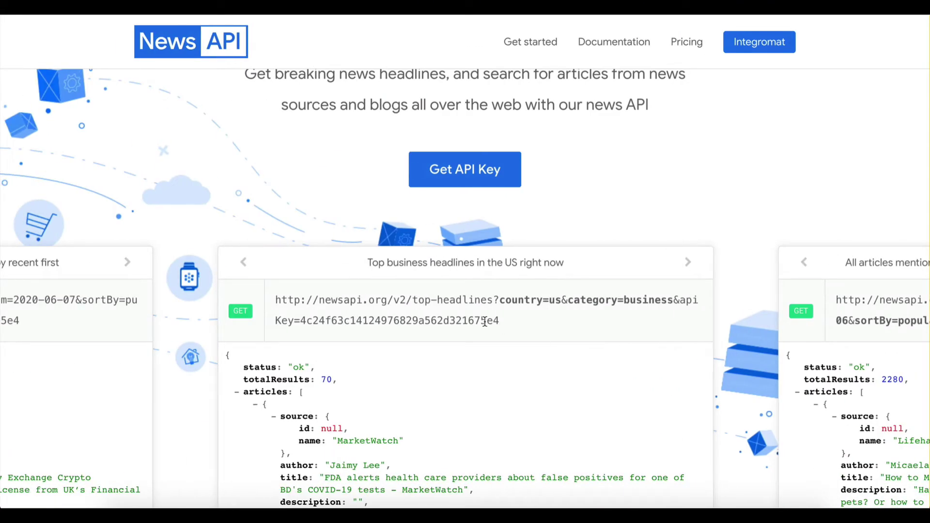
{"action": "left_click_drag", "start_coordinate": [499, 322], "coordinate": [301, 324]}
{"action": "key", "text": "ctrl+c"}
{"action": "key", "text": "ctrl+Right"}
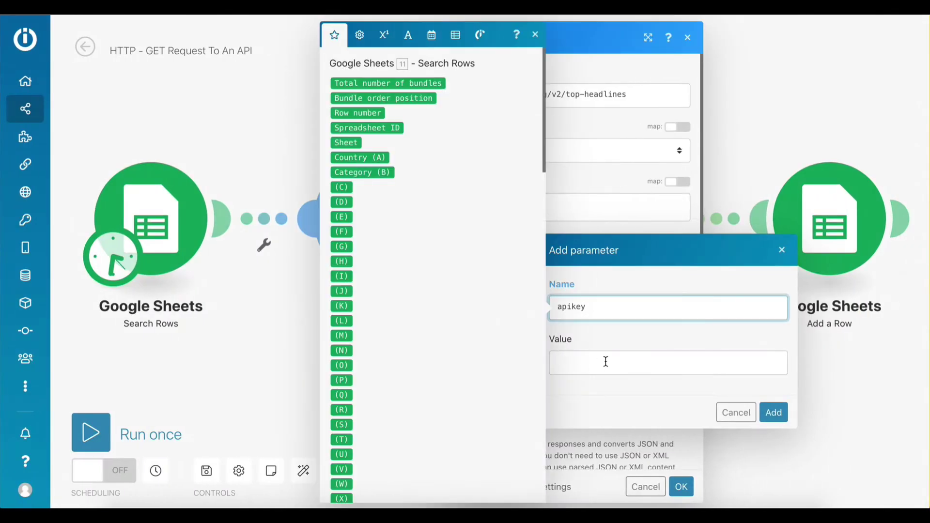
{"action": "left_click", "coordinate": [605, 362]}
{"action": "key", "text": "ctrl+v"}
{"action": "left_click", "coordinate": [574, 306]}
{"action": "key", "text": "Delete"}
{"action": "type", "text": "K"}
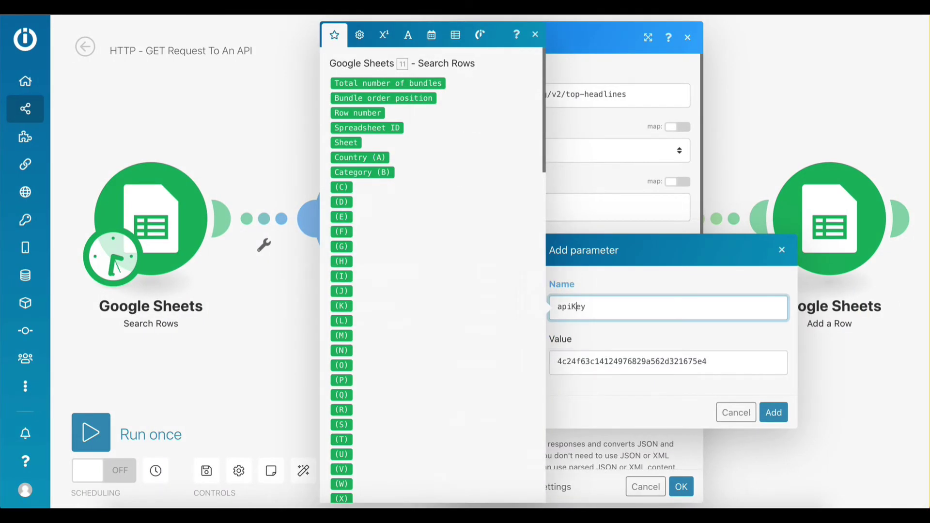
{"action": "left_click", "coordinate": [774, 412]}
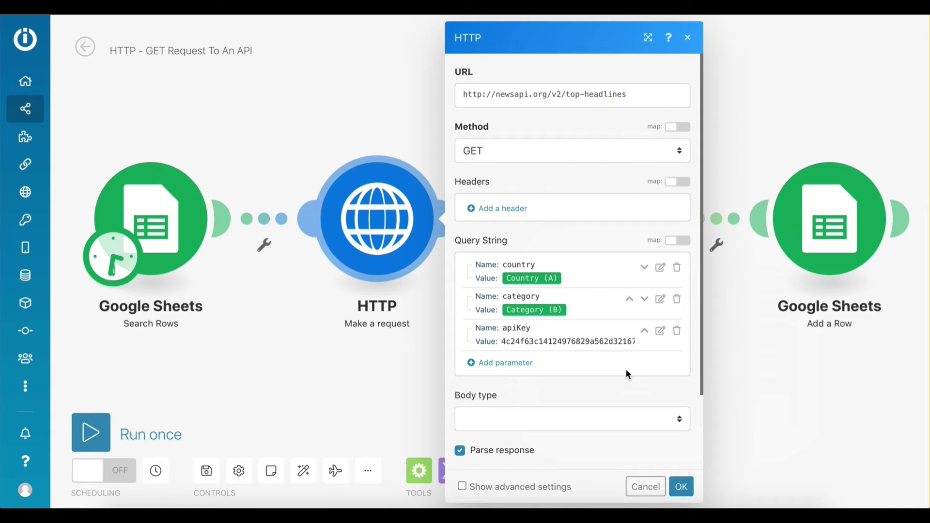
Scroll down through the HTTP module settings
{"action": "scroll", "coordinate": [627, 371], "scroll_direction": "down", "scroll_amount": 3}
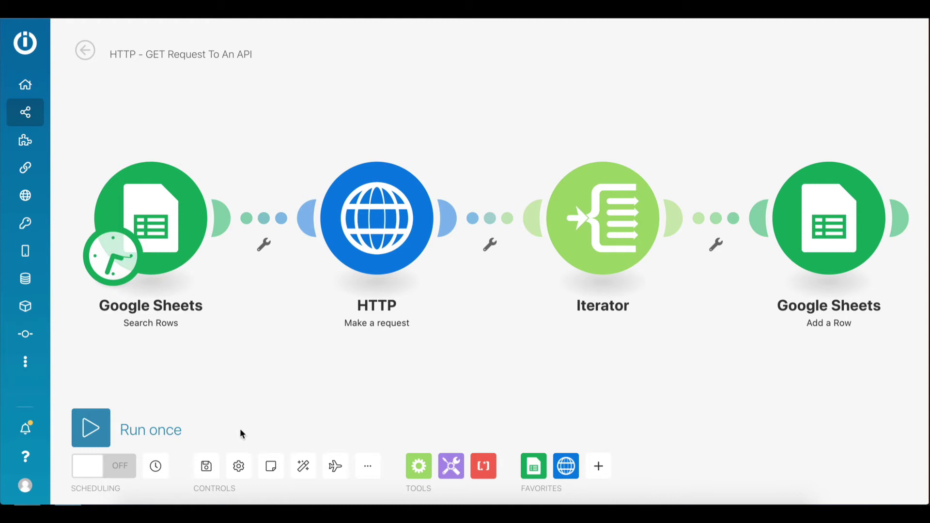
Save, then run the HTTP module alone with test values 'us' and 'business'
{"action": "left_click", "coordinate": [206, 466]}
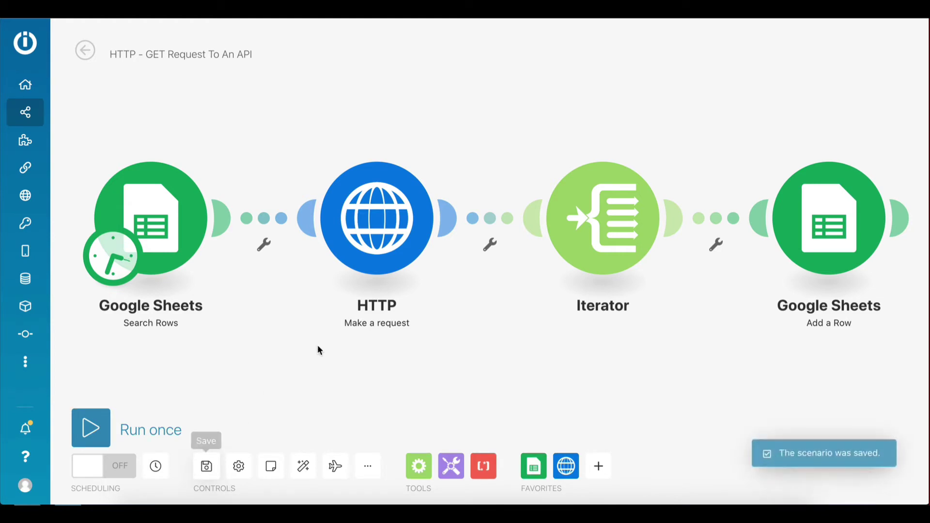
{"action": "right_click", "coordinate": [383, 220]}
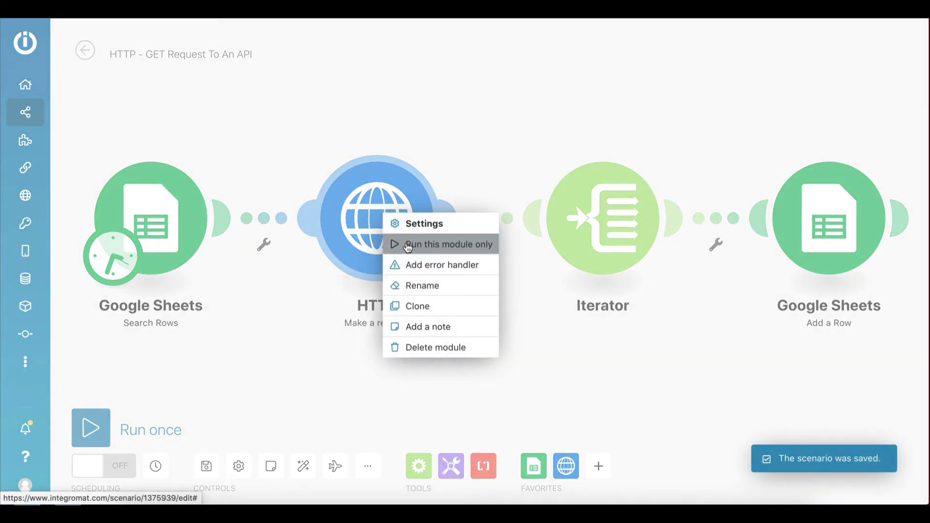
{"action": "left_click", "coordinate": [408, 245]}
{"action": "scroll", "coordinate": [506, 356], "scroll_direction": "down", "scroll_amount": 3}
{"action": "left_click", "coordinate": [506, 362]}
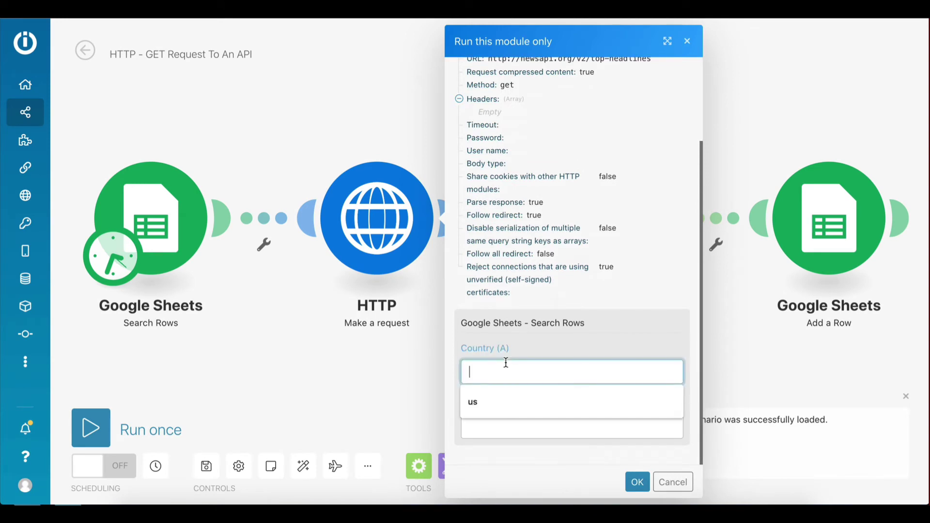
{"action": "type", "text": "us"}
{"action": "key", "text": "Tab"}
{"action": "type", "text": "business"}
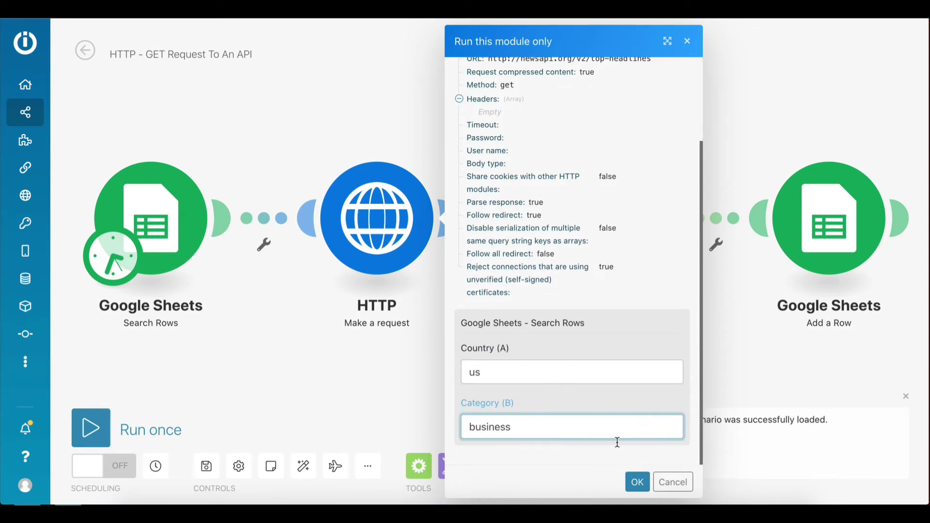
{"action": "left_click", "coordinate": [638, 481]}
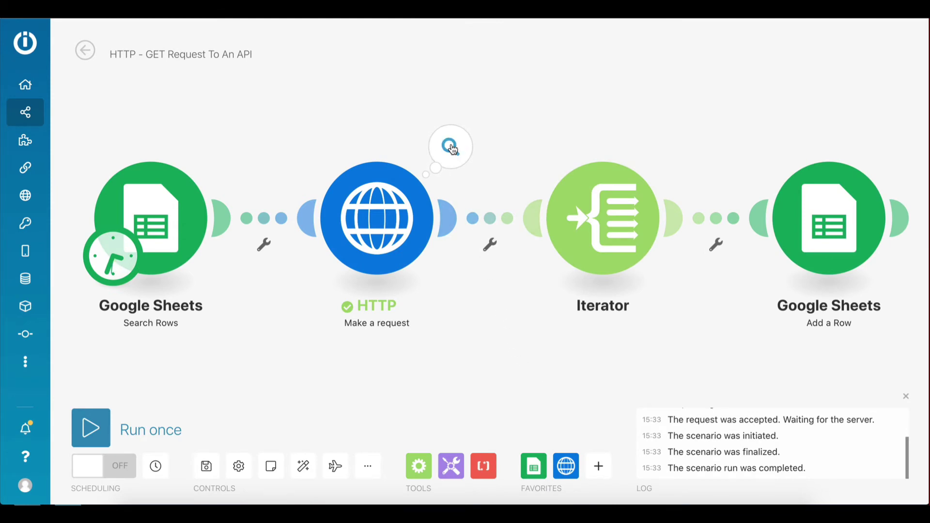
{"action": "left_click", "coordinate": [452, 149]}
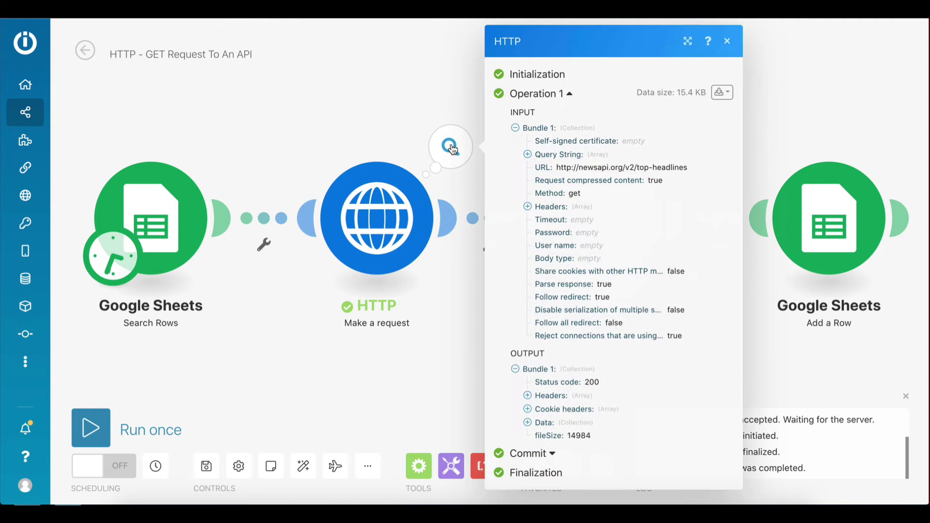
{"action": "left_click", "coordinate": [528, 423]}
{"action": "scroll", "coordinate": [597, 416], "scroll_direction": "down", "scroll_amount": 1}
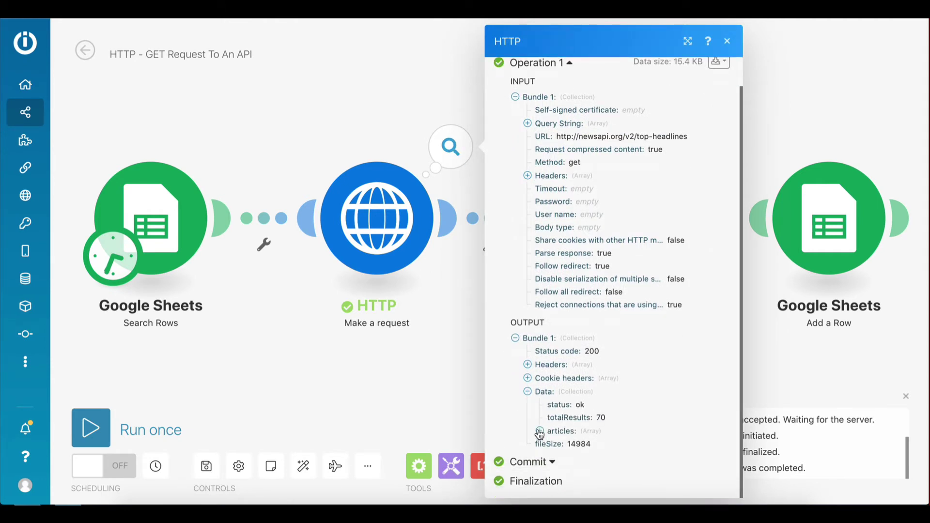
{"action": "left_click", "coordinate": [539, 431]}
{"action": "scroll", "coordinate": [657, 413], "scroll_direction": "down", "scroll_amount": 6}
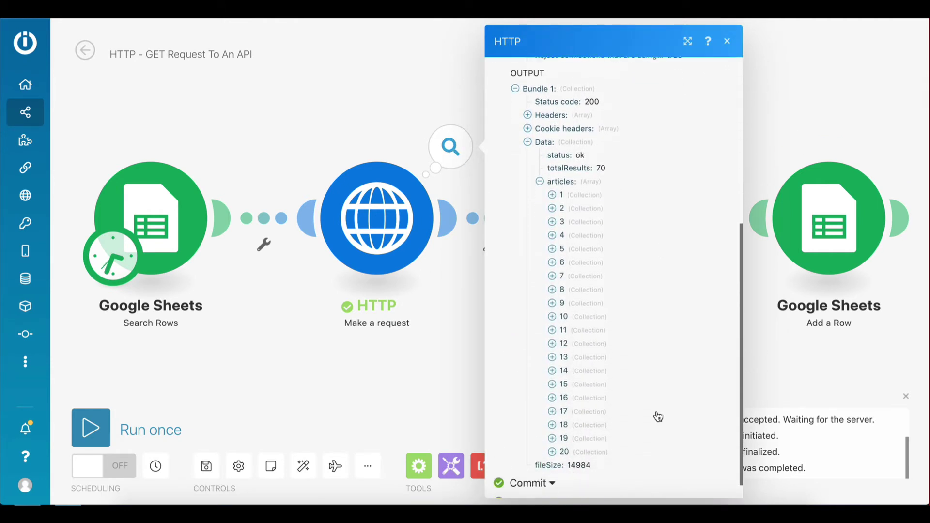
{"action": "scroll", "coordinate": [657, 418], "scroll_direction": "up", "scroll_amount": 1}
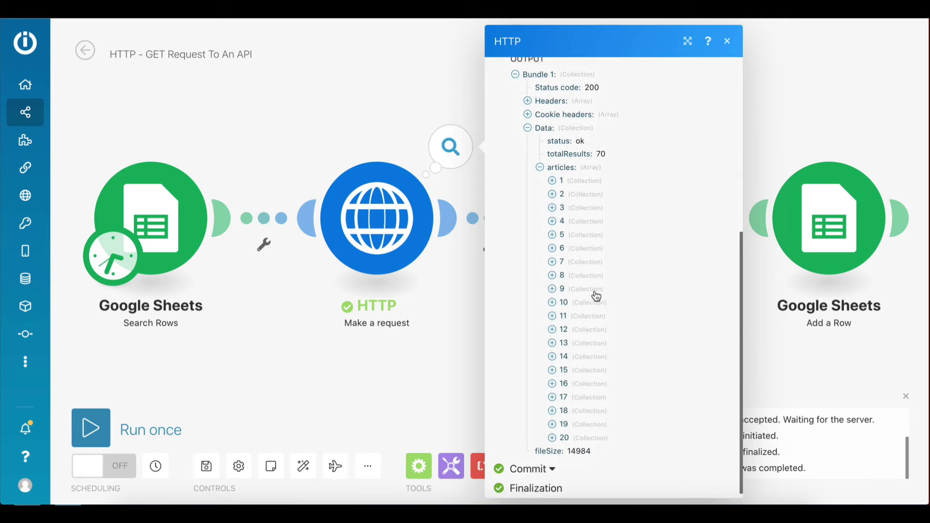
{"action": "left_click", "coordinate": [551, 183]}
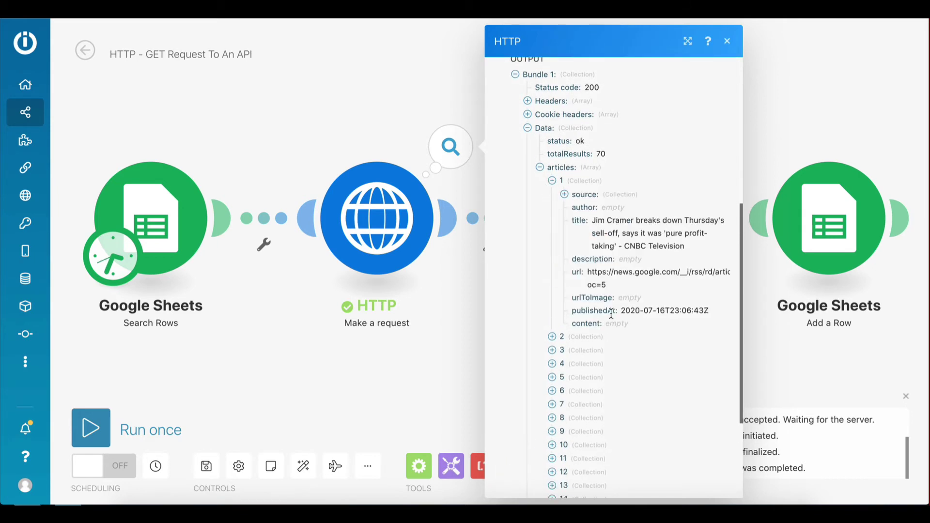
{"action": "scroll", "coordinate": [612, 314], "scroll_direction": "down", "scroll_amount": 1}
{"action": "scroll", "coordinate": [612, 314], "scroll_direction": "down", "scroll_amount": 1}
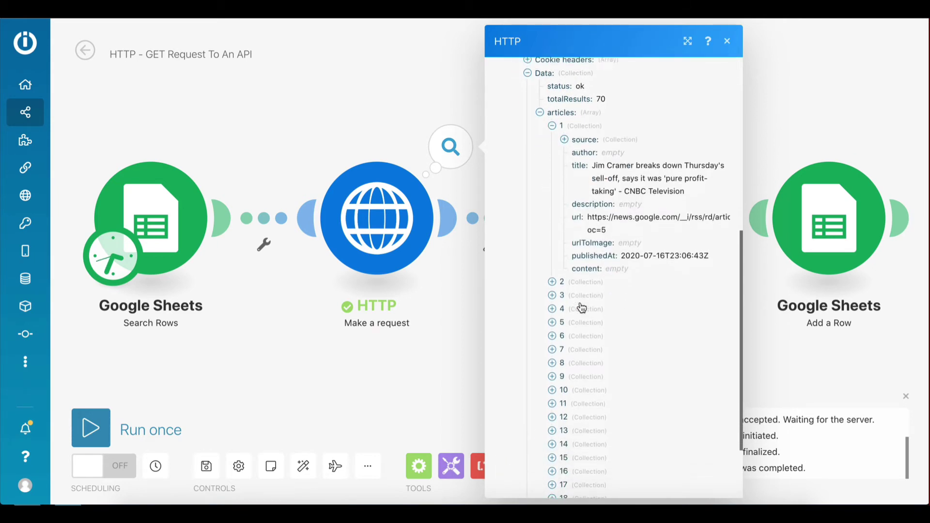
{"action": "left_click", "coordinate": [553, 283]}
{"action": "scroll", "coordinate": [606, 342], "scroll_direction": "down", "scroll_amount": 5}
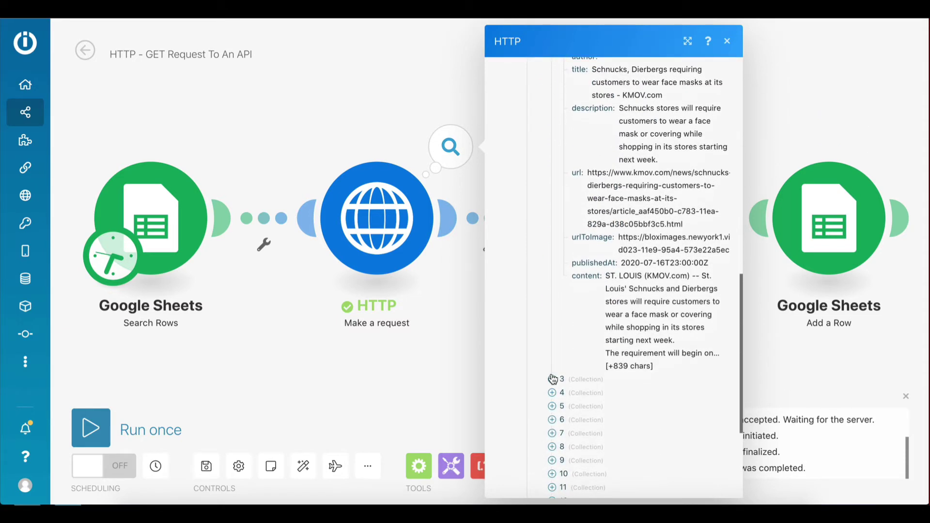
{"action": "left_click", "coordinate": [552, 379]}
{"action": "scroll", "coordinate": [630, 411], "scroll_direction": "down", "scroll_amount": 4}
{"action": "scroll", "coordinate": [630, 413], "scroll_direction": "down", "scroll_amount": 2}
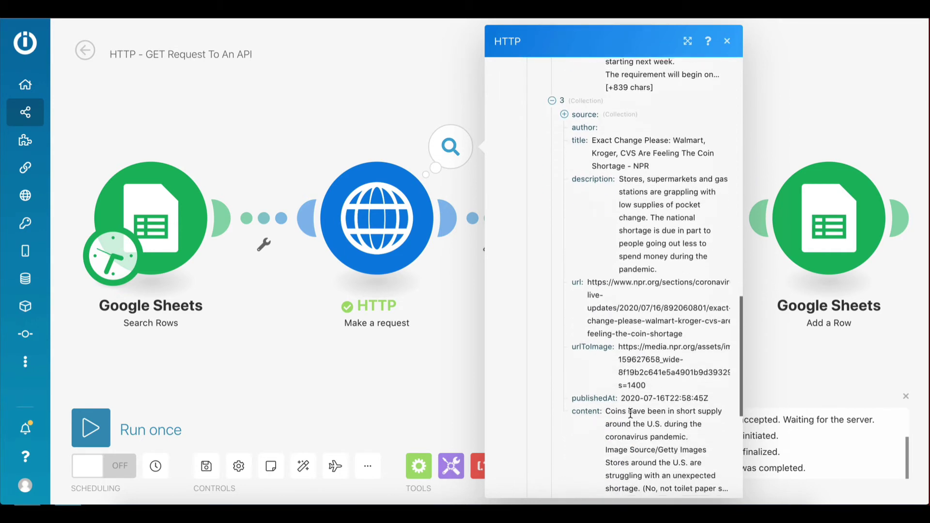
{"action": "left_click", "coordinate": [728, 42]}
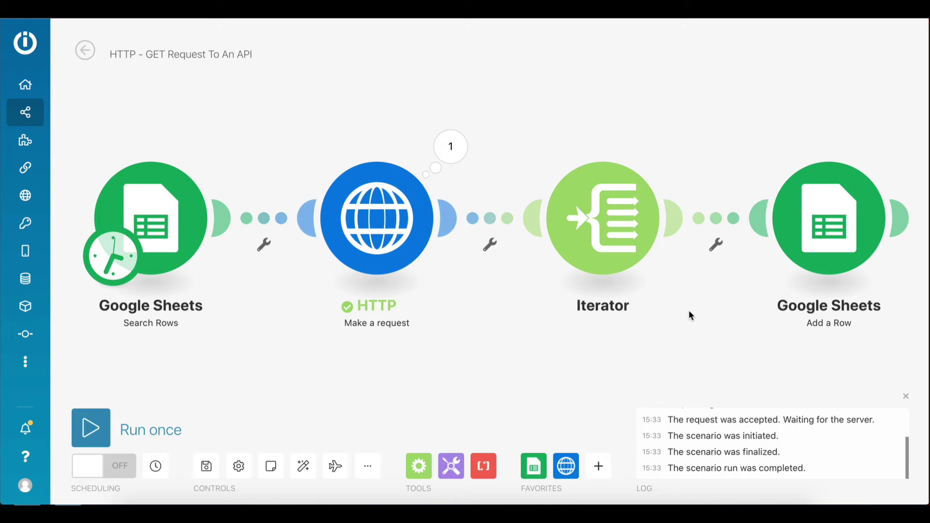
Set the Iterator's Array to the HTTP response's articles[] and confirm
{"action": "left_click", "coordinate": [594, 216]}
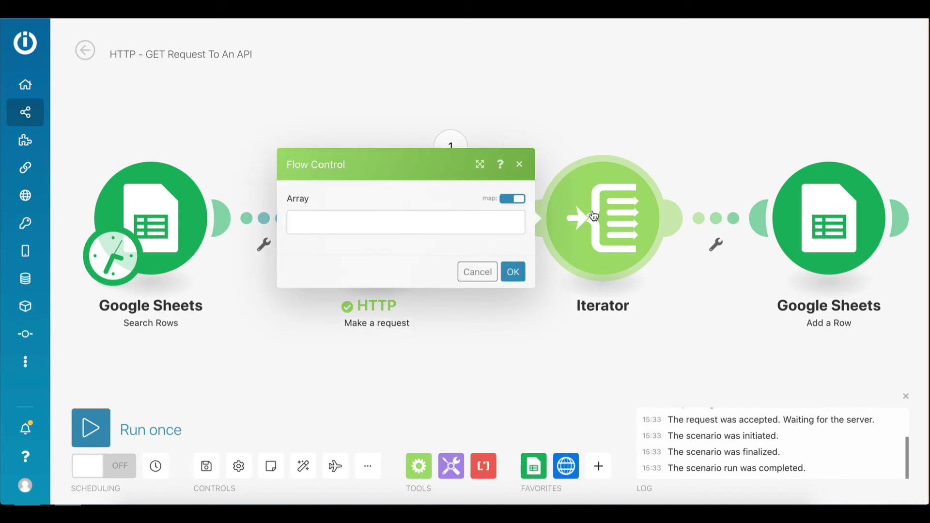
{"action": "left_click", "coordinate": [369, 223]}
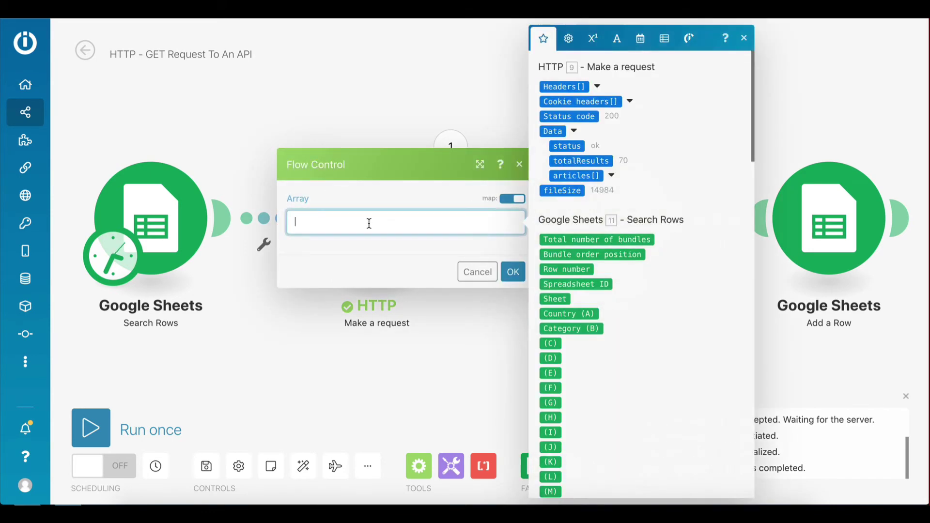
{"action": "left_click", "coordinate": [580, 177]}
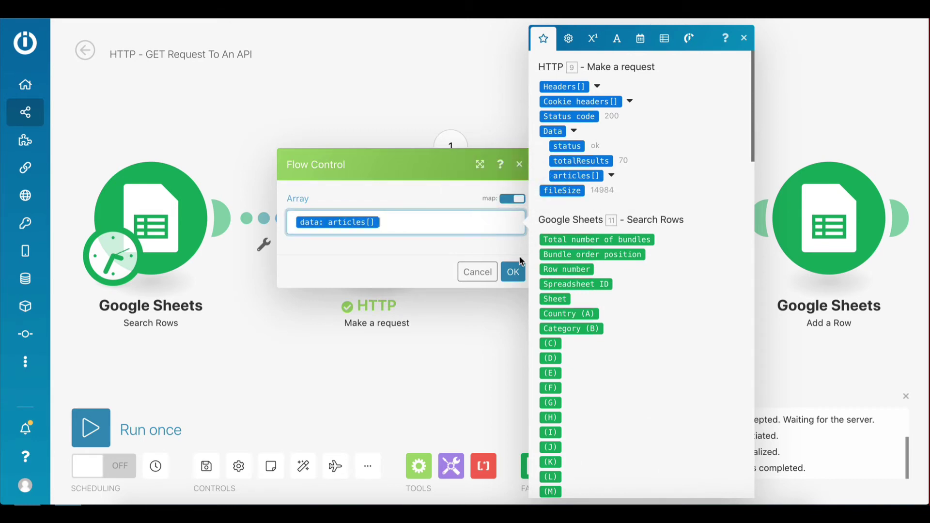
{"action": "left_click", "coordinate": [513, 272]}
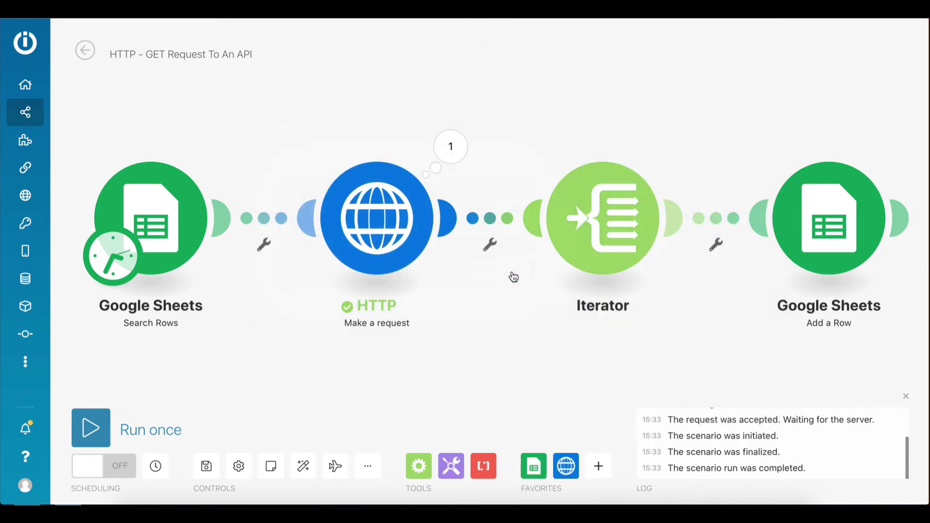
Map the search row's Country into column A and Category into column B of Add a Row
{"action": "left_click", "coordinate": [770, 232]}
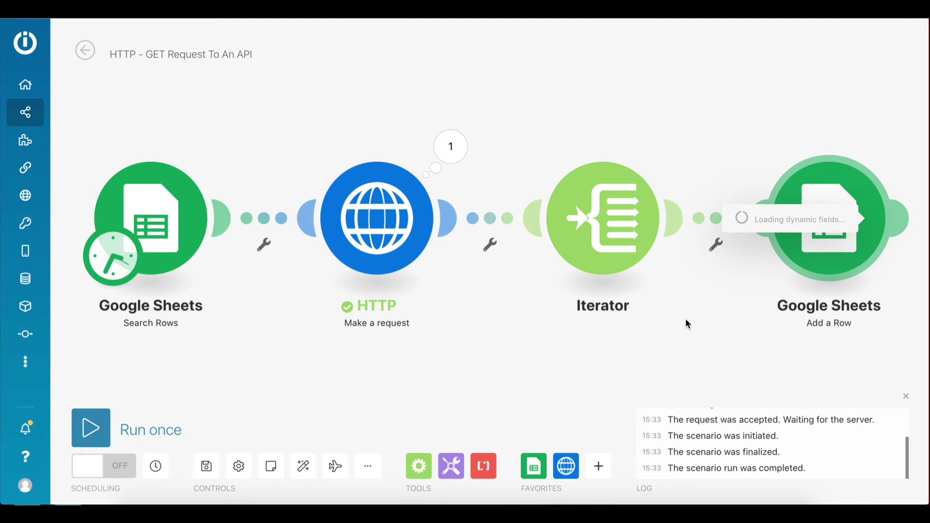
{"action": "scroll", "coordinate": [686, 324], "scroll_direction": "down", "scroll_amount": 3}
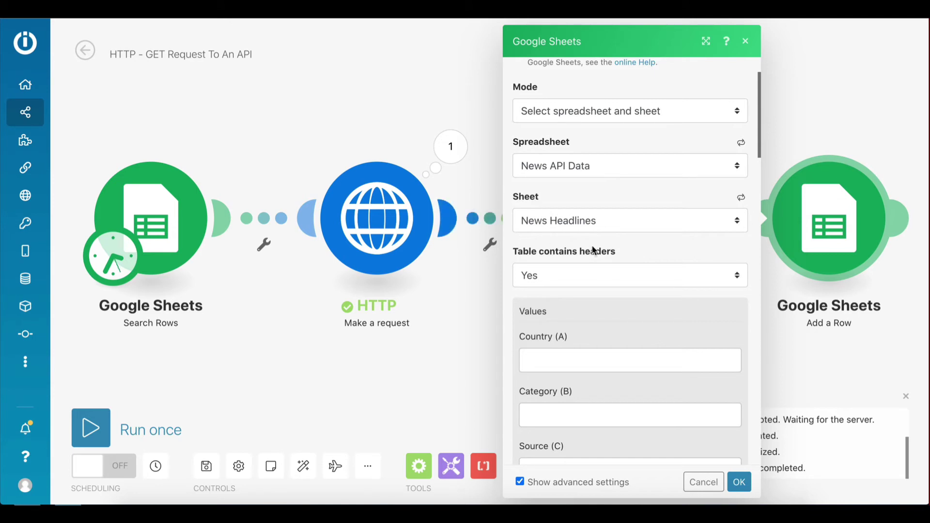
{"action": "scroll", "coordinate": [593, 250], "scroll_direction": "down", "scroll_amount": 5}
{"action": "scroll", "coordinate": [592, 245], "scroll_direction": "down", "scroll_amount": 3}
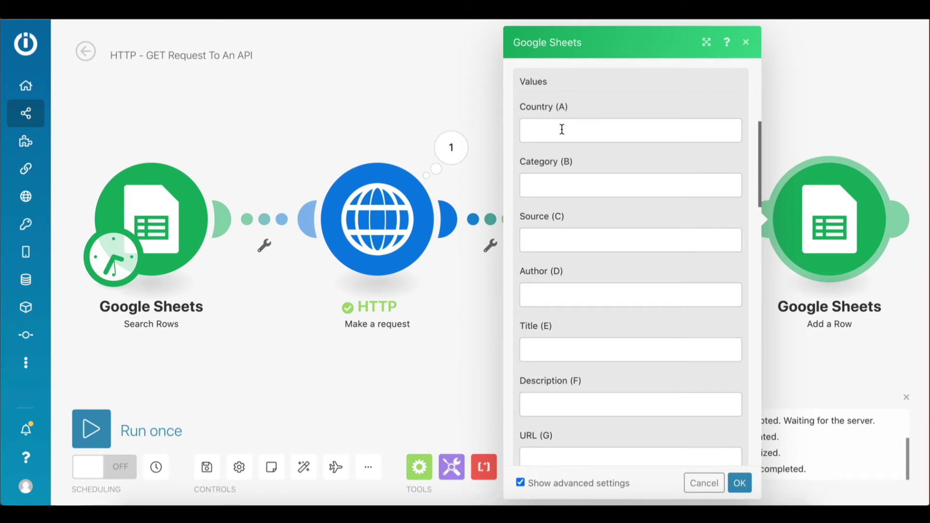
{"action": "left_click", "coordinate": [562, 129]}
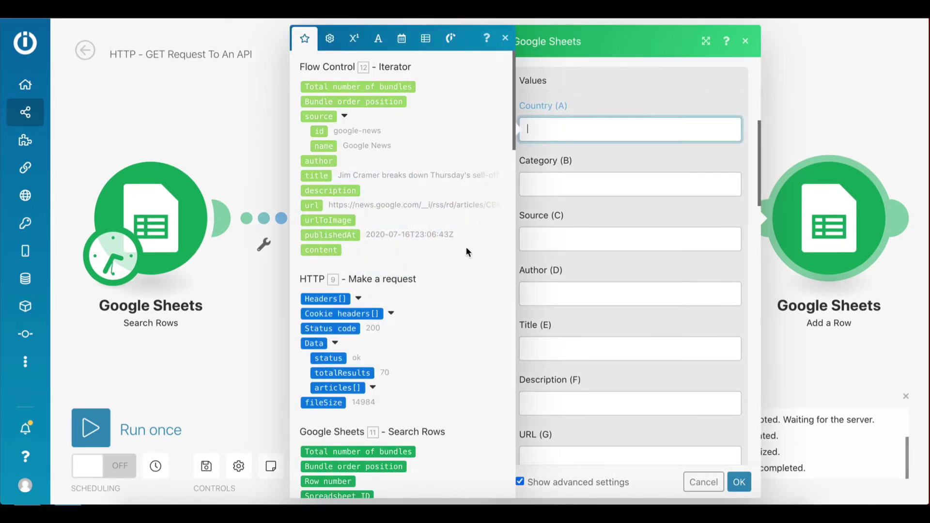
{"action": "scroll", "coordinate": [432, 306], "scroll_direction": "down", "scroll_amount": 5}
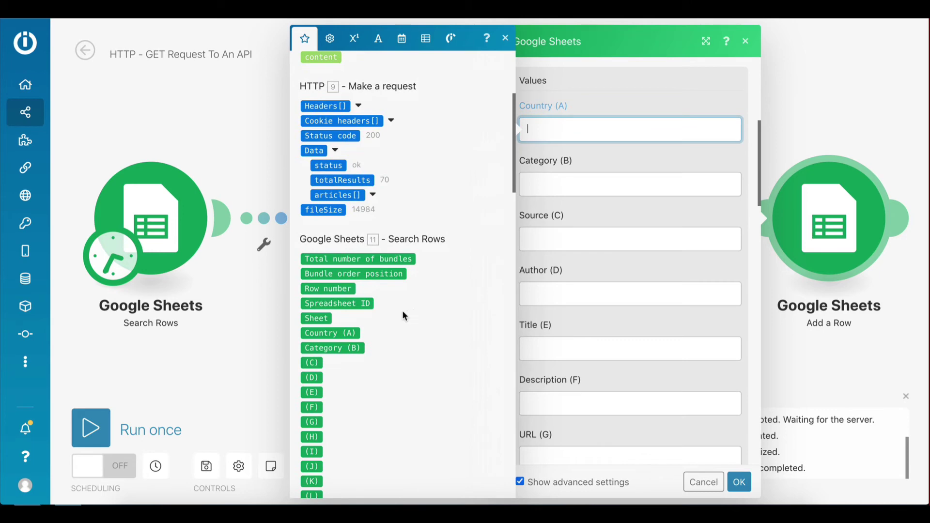
{"action": "left_click", "coordinate": [343, 333]}
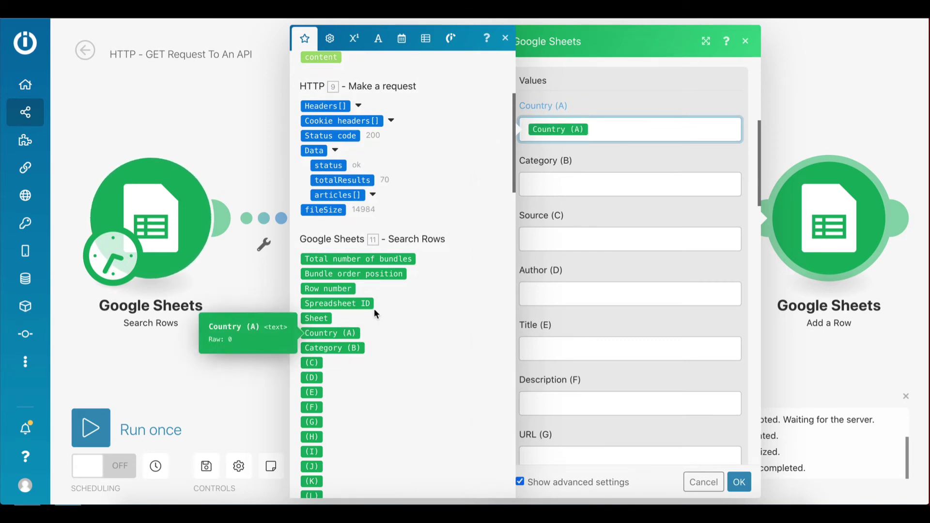
{"action": "left_click", "coordinate": [551, 185]}
{"action": "scroll", "coordinate": [390, 402], "scroll_direction": "down", "scroll_amount": 1}
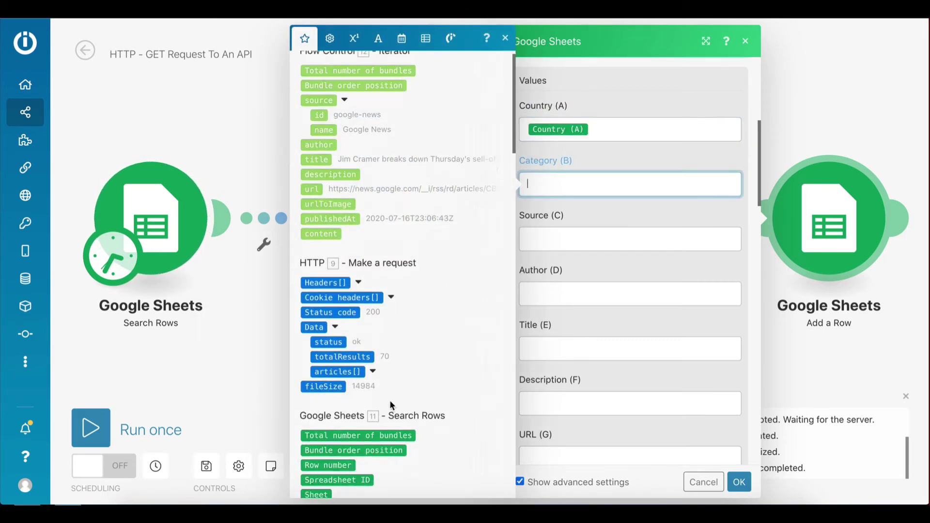
{"action": "scroll", "coordinate": [390, 405], "scroll_direction": "down", "scroll_amount": 3}
{"action": "left_click", "coordinate": [346, 391]}
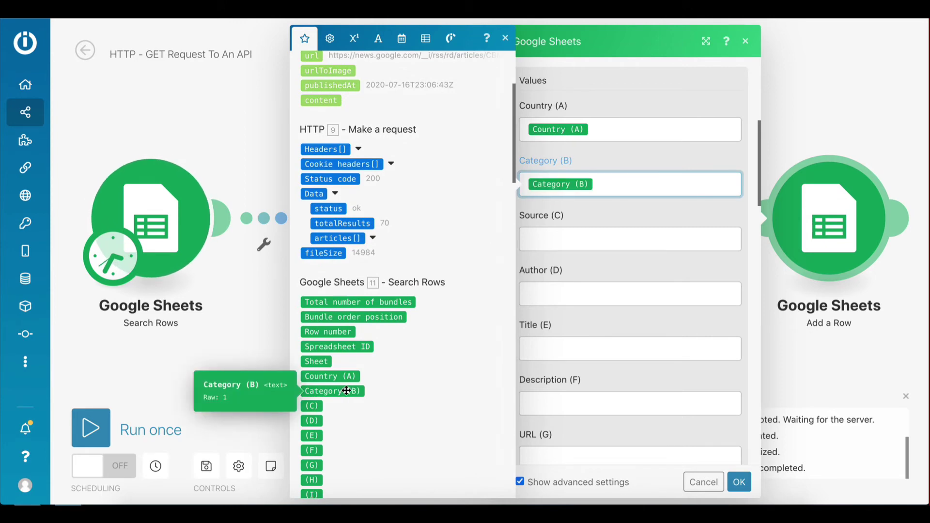
Map the article's source name to Source (C) and author to Author (D), then confirm
{"action": "scroll", "coordinate": [443, 287], "scroll_direction": "up", "scroll_amount": 5}
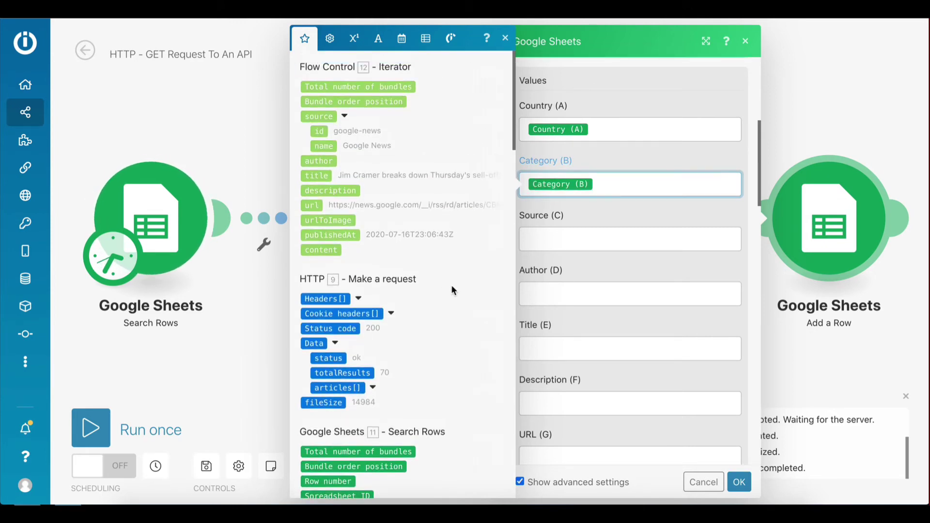
{"action": "left_click", "coordinate": [576, 235]}
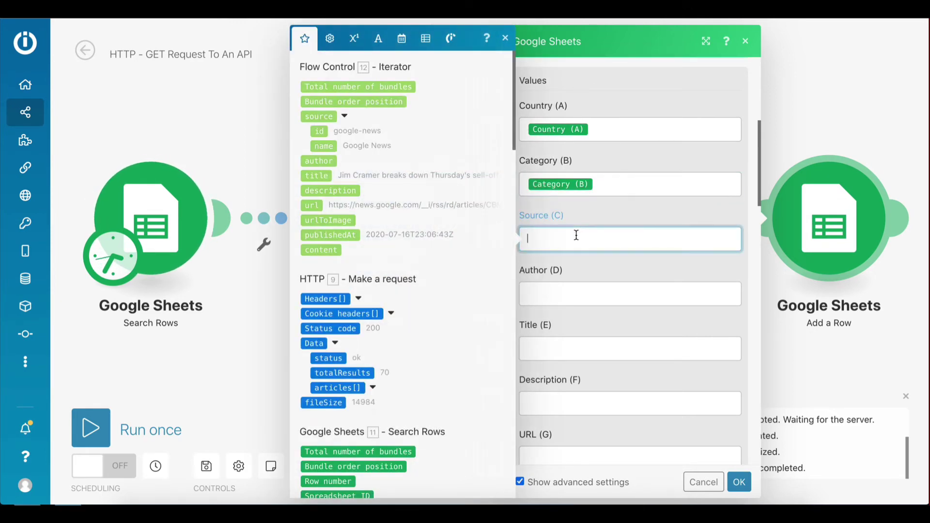
{"action": "left_click", "coordinate": [324, 145]}
{"action": "left_click", "coordinate": [560, 295]}
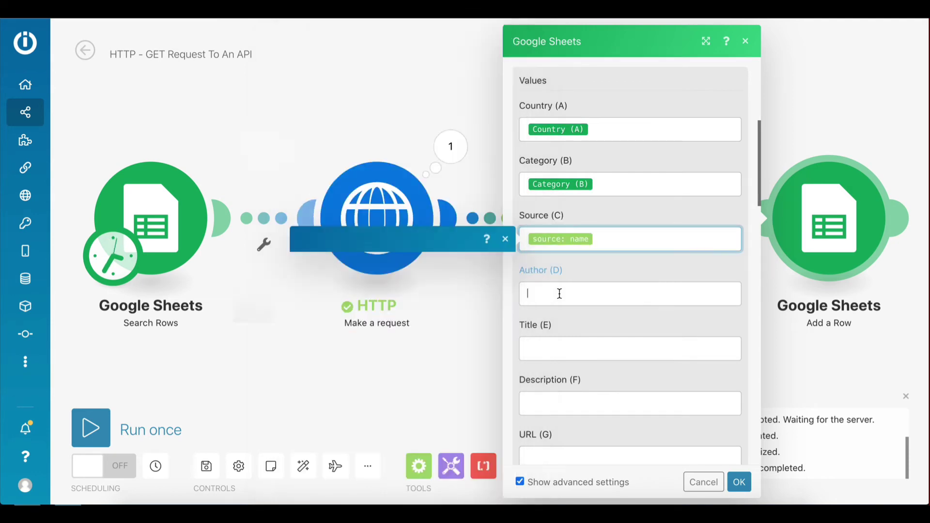
{"action": "left_click", "coordinate": [317, 161]}
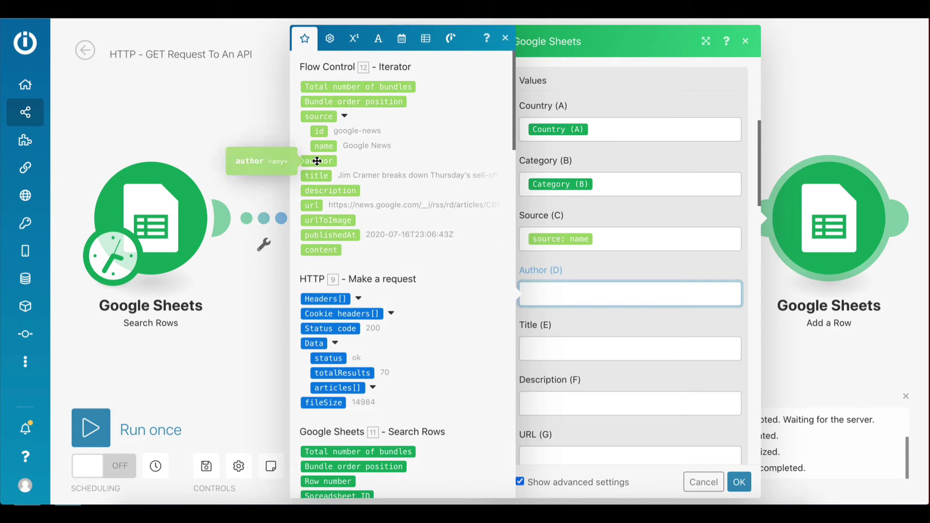
{"action": "left_click", "coordinate": [565, 341]}
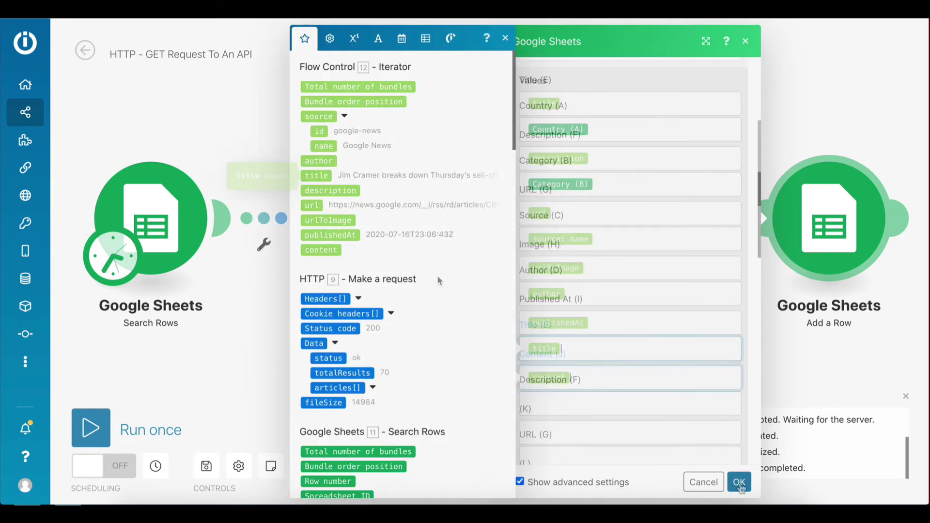
{"action": "left_click", "coordinate": [739, 483]}
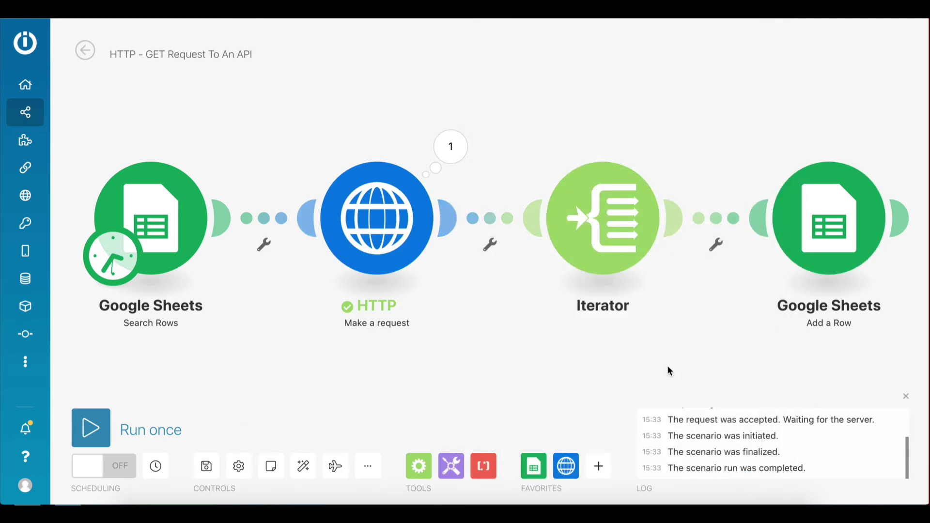
Save the scenario and run it once end to end
{"action": "left_click", "coordinate": [207, 467]}
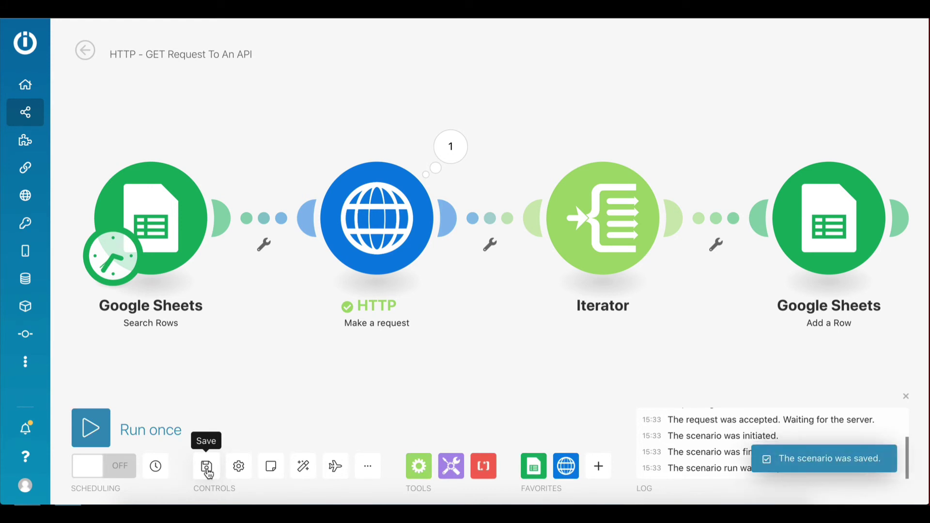
{"action": "left_click", "coordinate": [89, 424]}
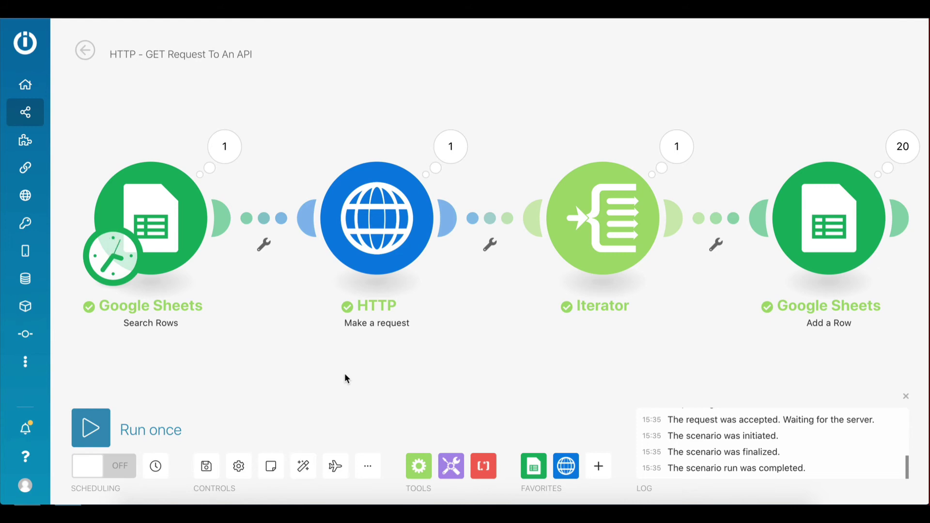
After glancing at News Headlines, replace 'business' with 'technology' in Parameters cell B2
{"action": "key", "text": "ctrl+Right"}
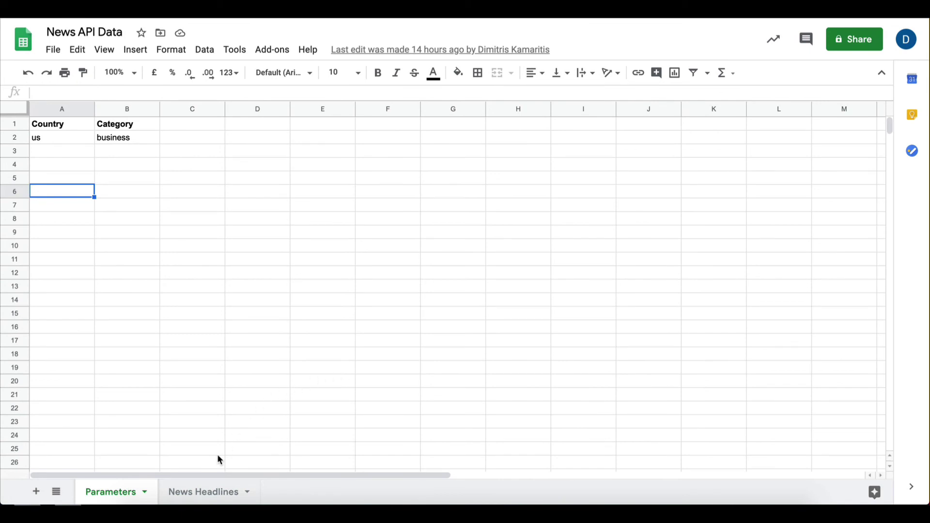
{"action": "left_click", "coordinate": [198, 493]}
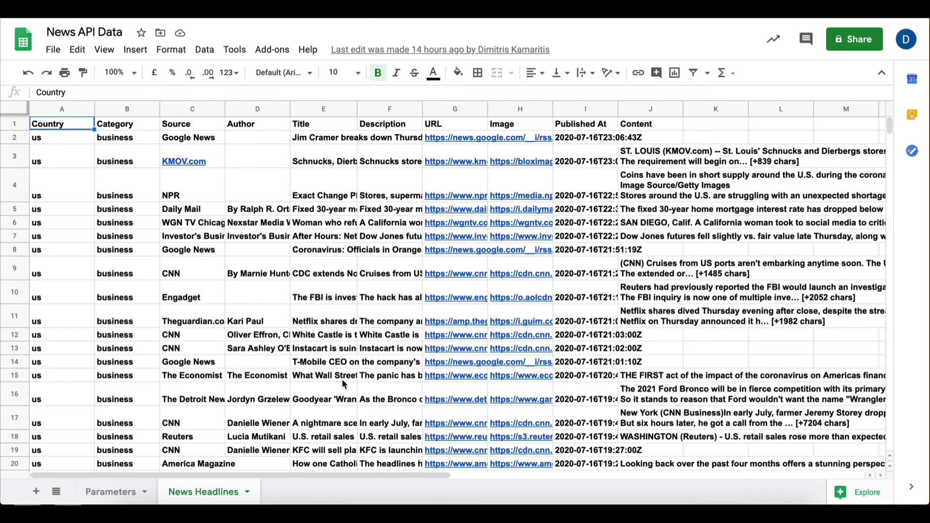
{"action": "left_click", "coordinate": [109, 493]}
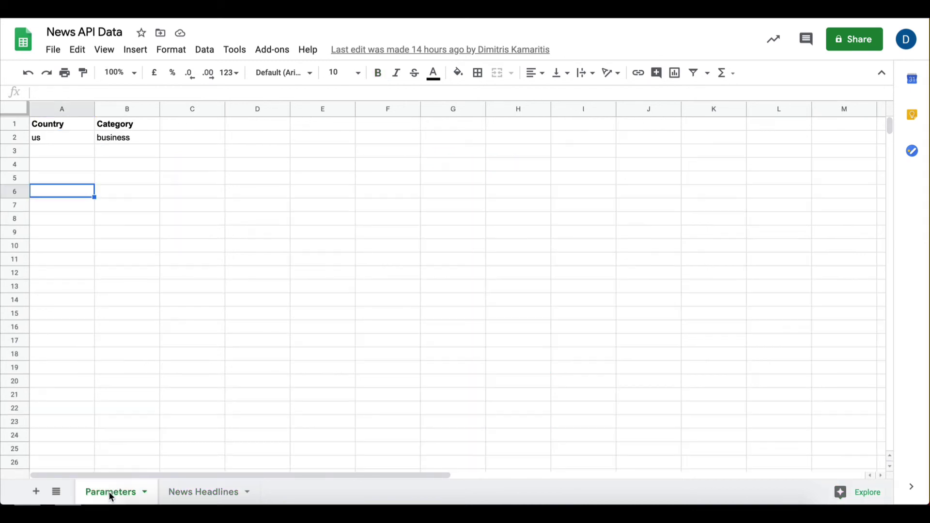
{"action": "left_click", "coordinate": [134, 141]}
{"action": "type", "text": "te"}
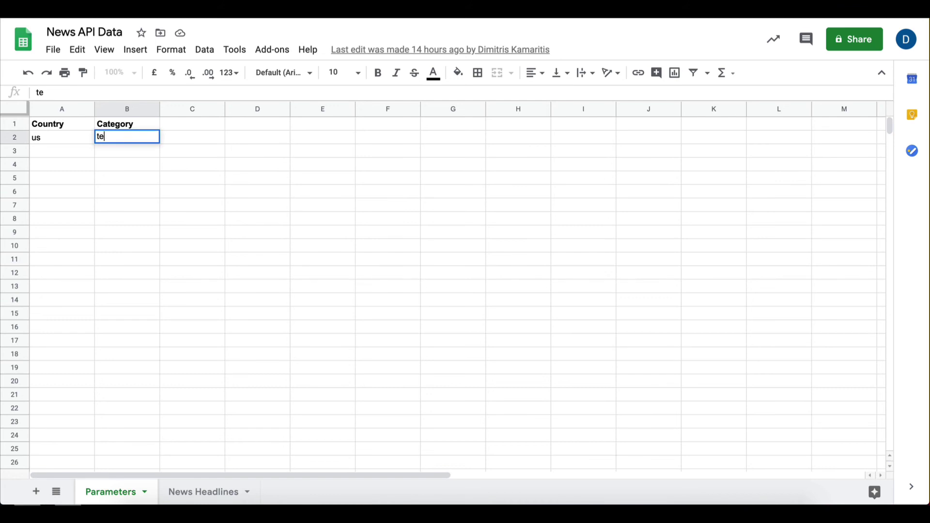
{"action": "type", "text": "chnology"}
{"action": "left_click", "coordinate": [153, 178]}
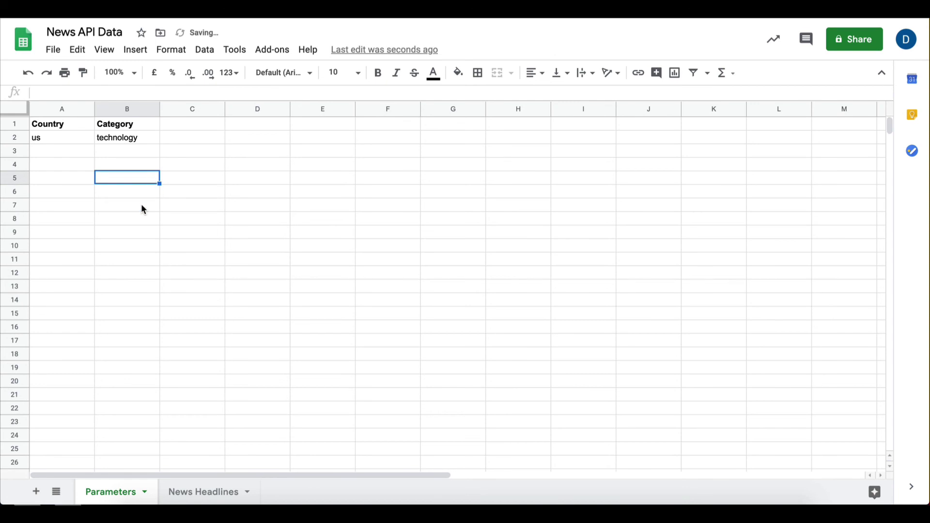
{"action": "key", "text": "ctrl+Left"}
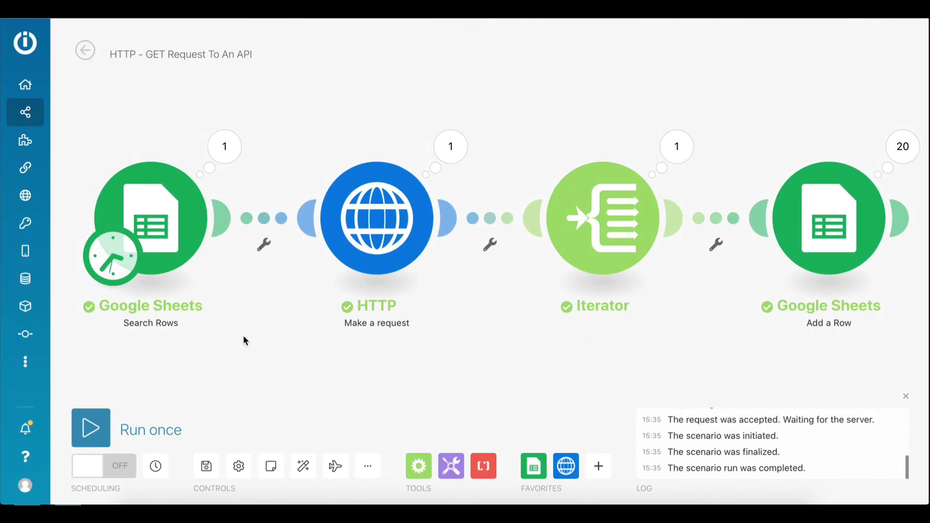
Rerun the scenario once using the technology category, adding 20 new rows
{"action": "left_click", "coordinate": [91, 429]}
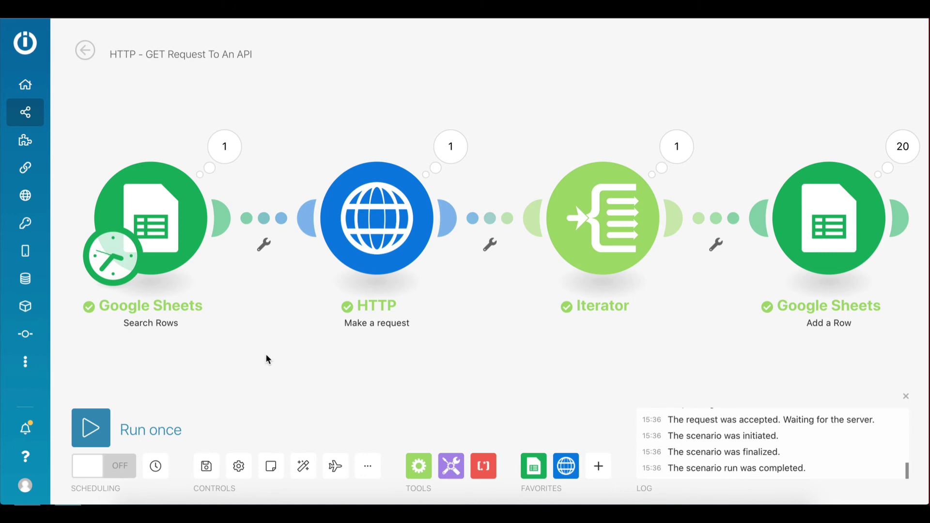
{"action": "key", "text": "ctrl+Right"}
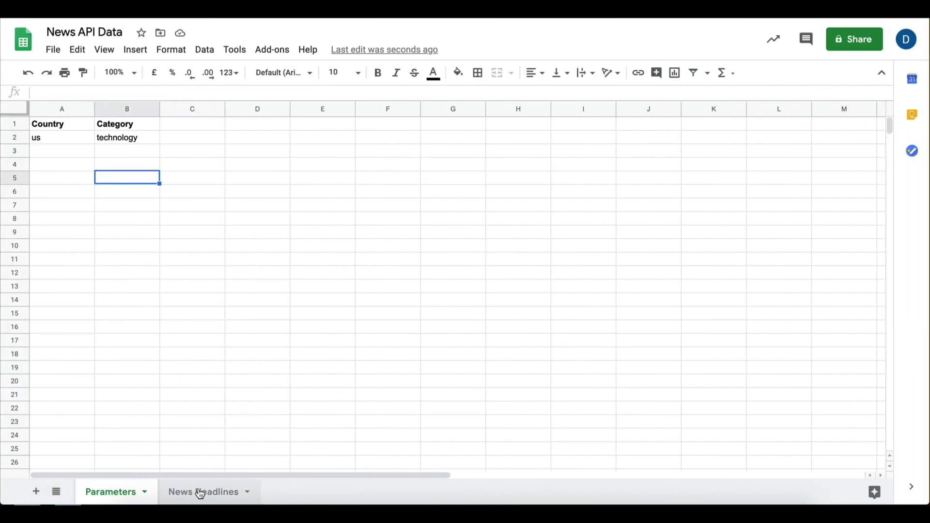
In News Headlines, select column B to confirm 20 technology articles in rows 22–41
{"action": "left_click", "coordinate": [200, 493]}
{"action": "scroll", "coordinate": [278, 386], "scroll_direction": "down", "scroll_amount": 5}
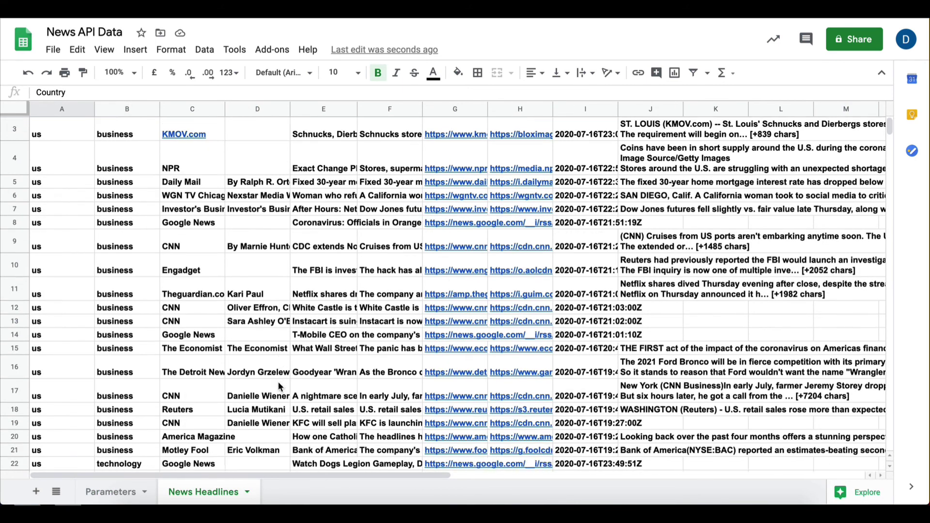
{"action": "scroll", "coordinate": [278, 386], "scroll_direction": "down", "scroll_amount": 4}
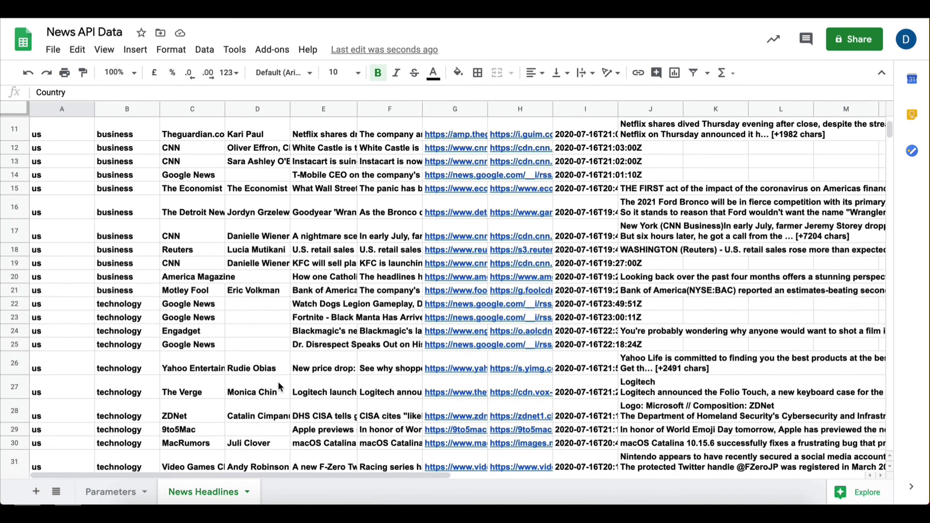
{"action": "scroll", "coordinate": [279, 386], "scroll_direction": "down", "scroll_amount": 3}
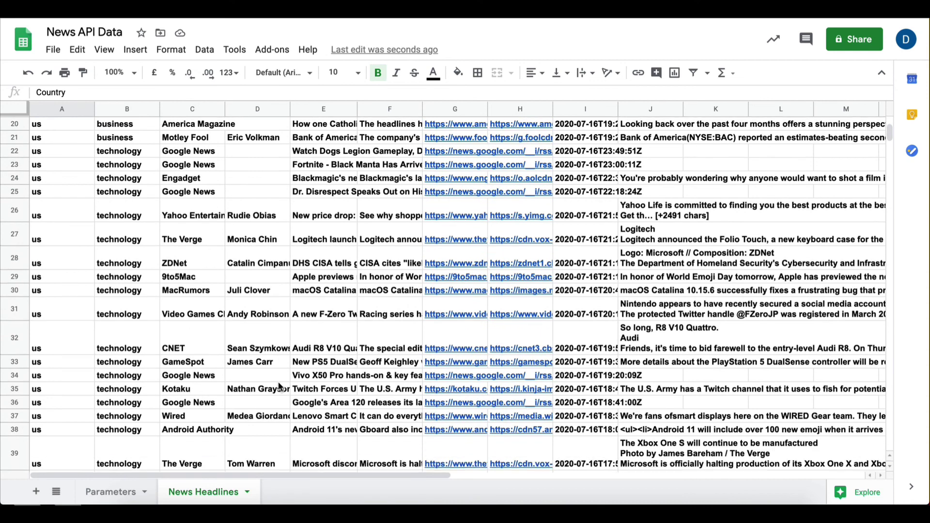
{"action": "left_click_drag", "start_coordinate": [136, 151], "coordinate": [149, 463]}
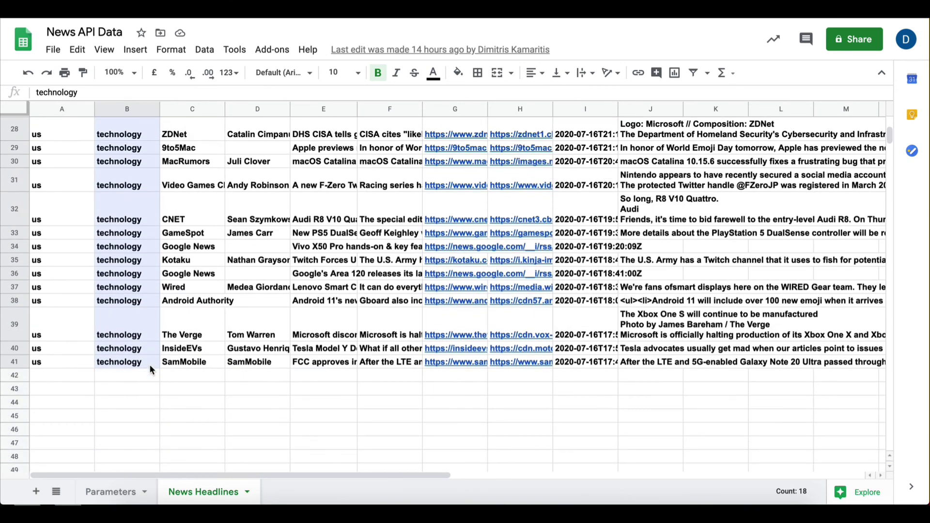
{"action": "scroll", "coordinate": [149, 363], "scroll_direction": "up", "scroll_amount": 10}
{"action": "key", "text": "ctrl+Left"}
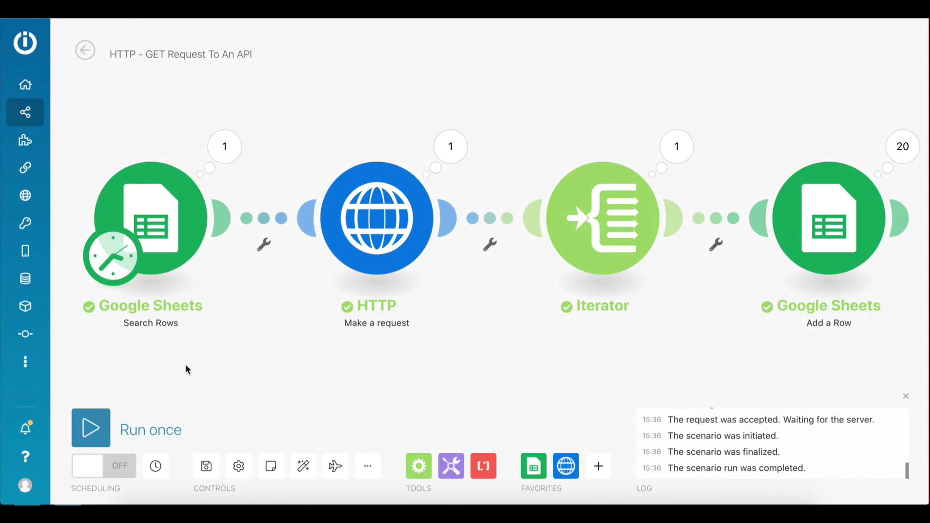